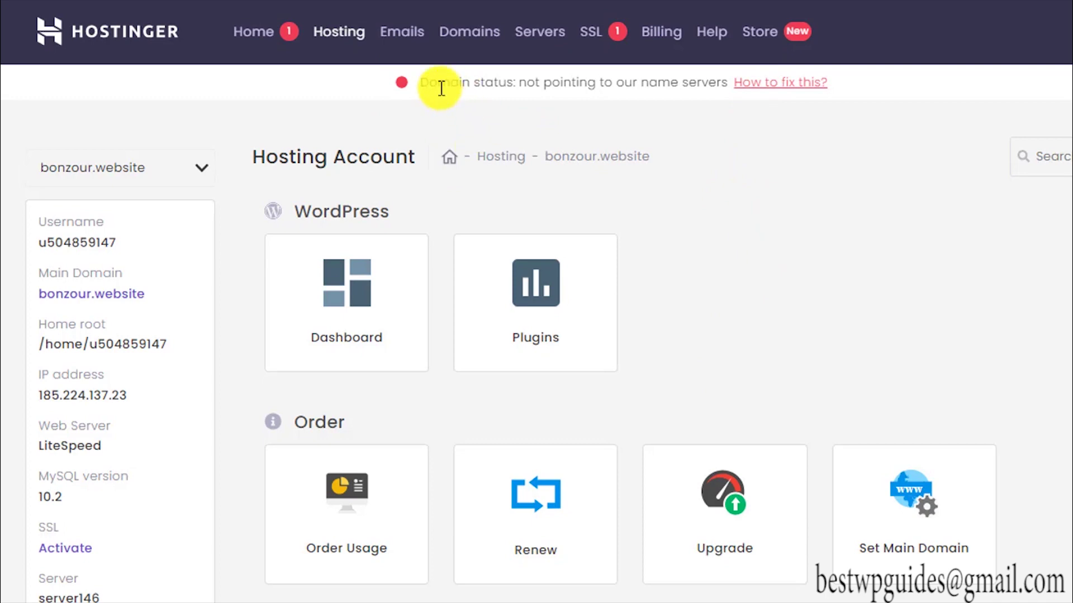
- Open Hostinger's 'How to fix this?' guide and copy ns1.dns-parking.com from it
drag(419, 82, 507, 84)
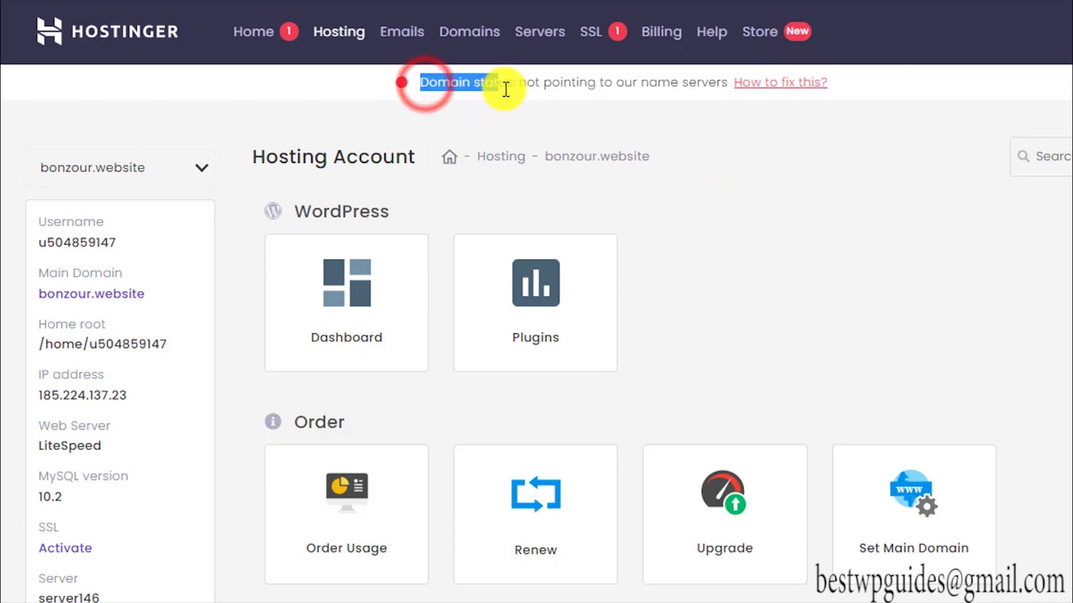
click(561, 97)
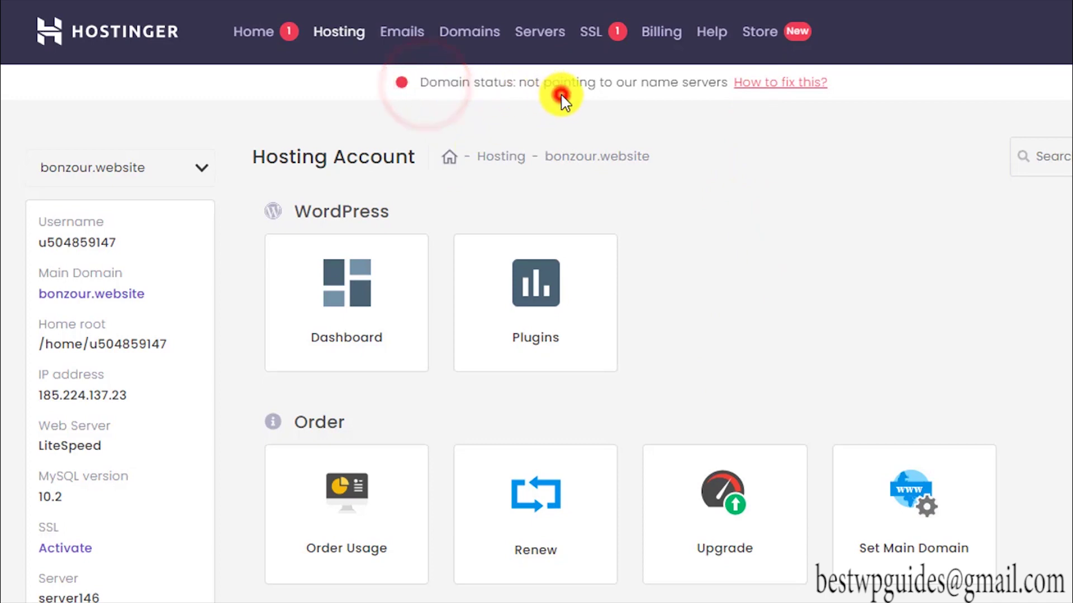
click(770, 85)
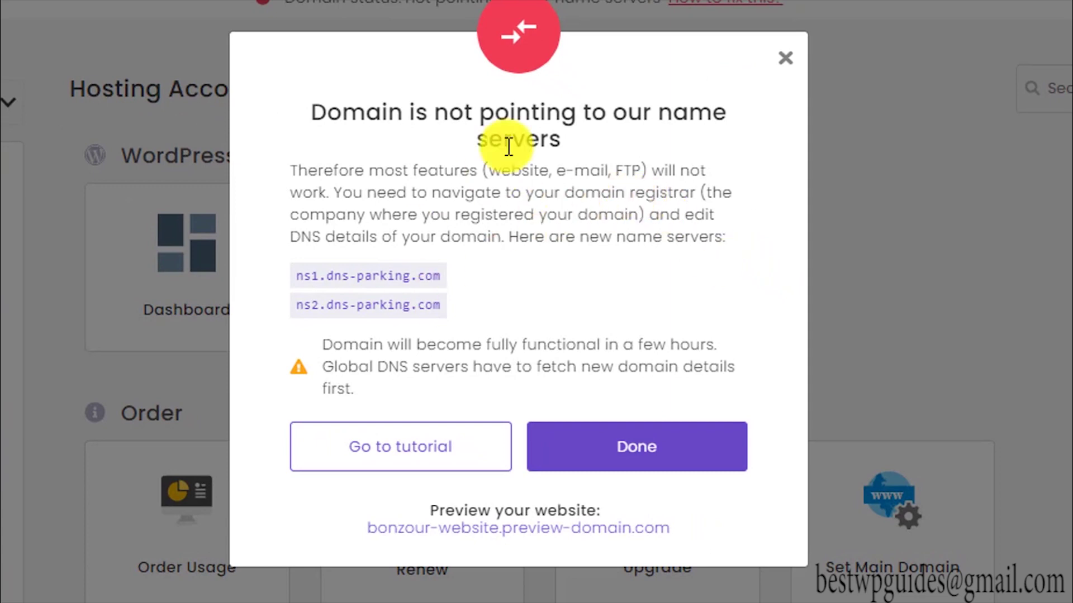
drag(295, 274, 436, 277)
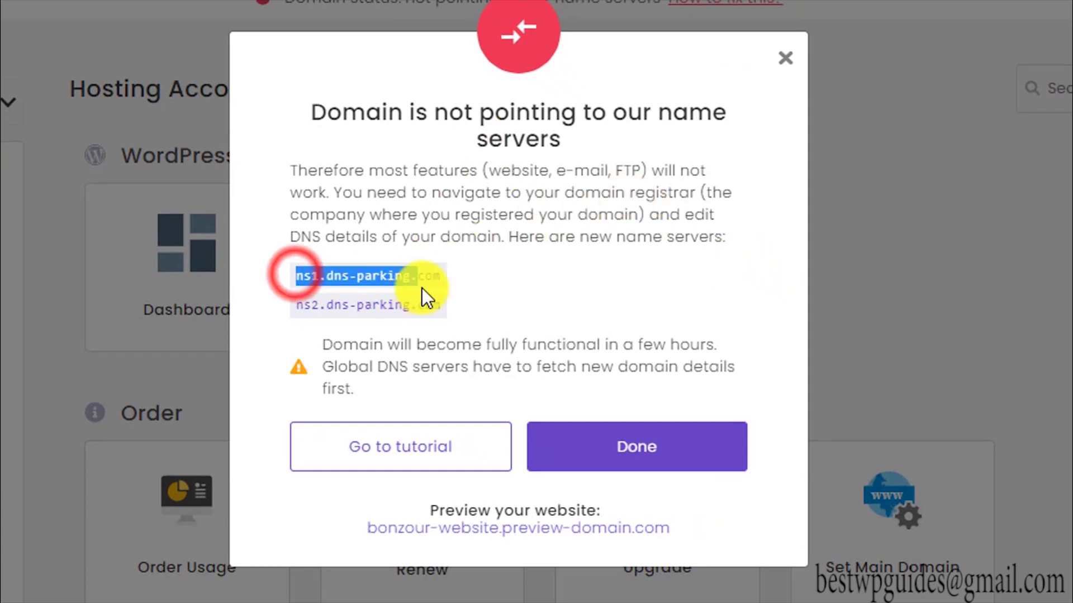
right_click(436, 279)
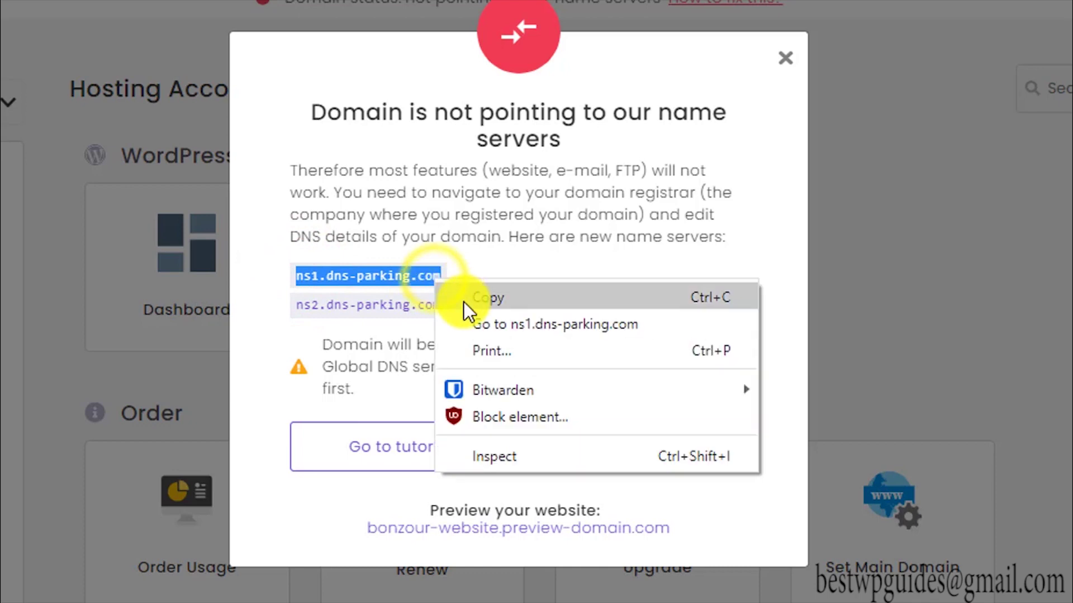
click(489, 297)
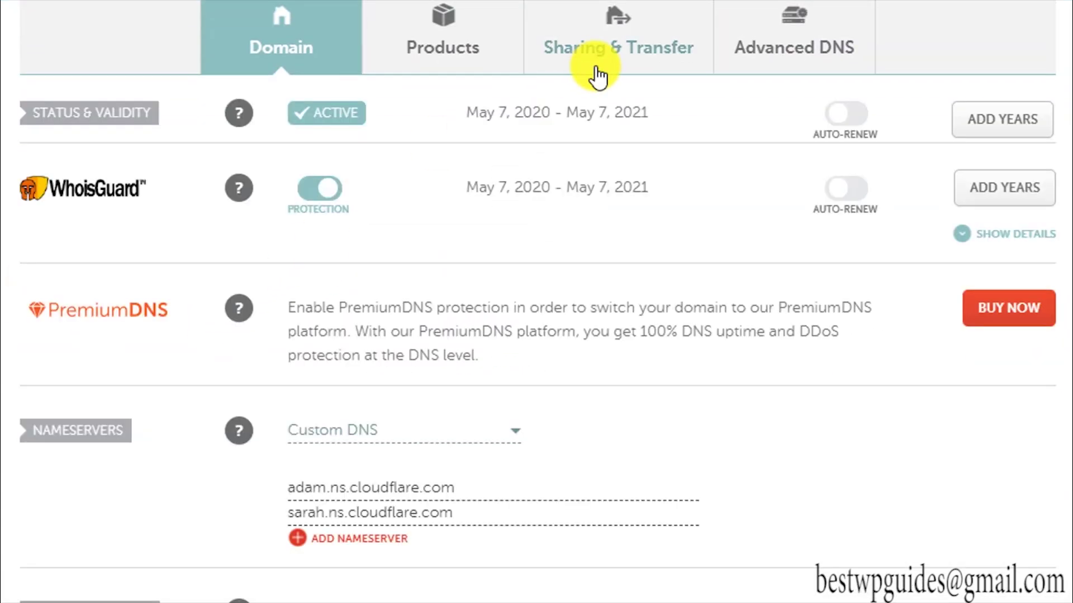
scroll(504, 149, down, 4)
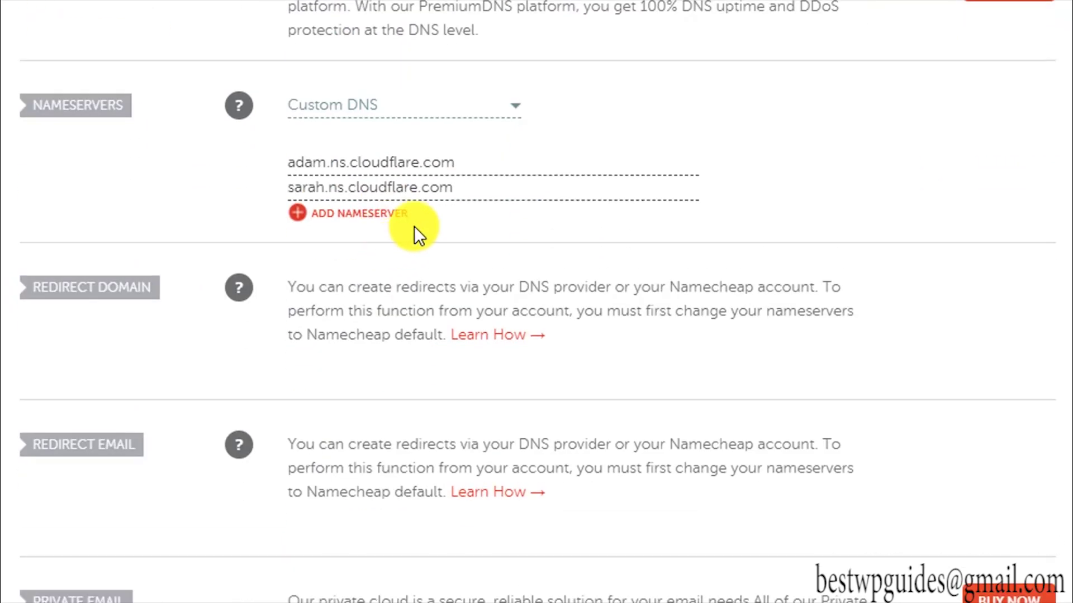
- Paste ns1.dns-parking.com over adam.ns.cloudflare.com in the first nameserver field and save
drag(482, 162, 288, 162)
right_click(336, 162)
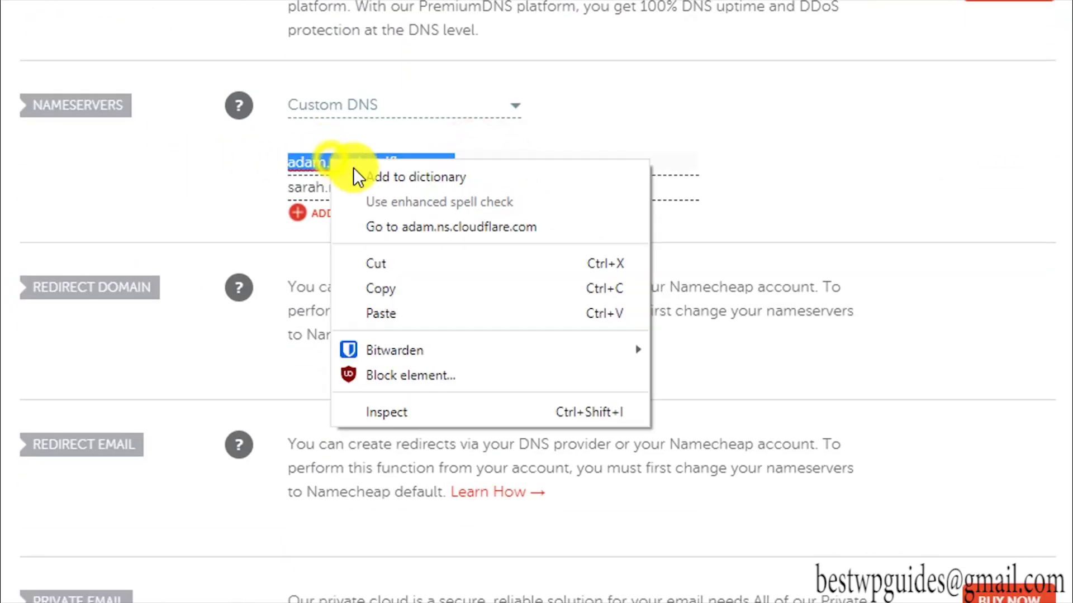
click(414, 313)
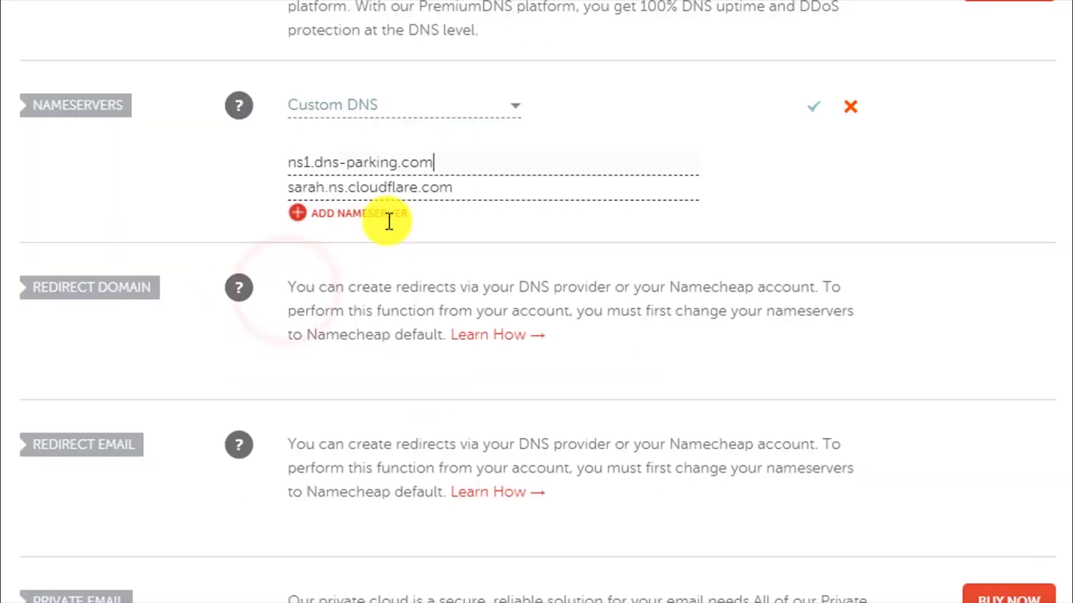
click(812, 107)
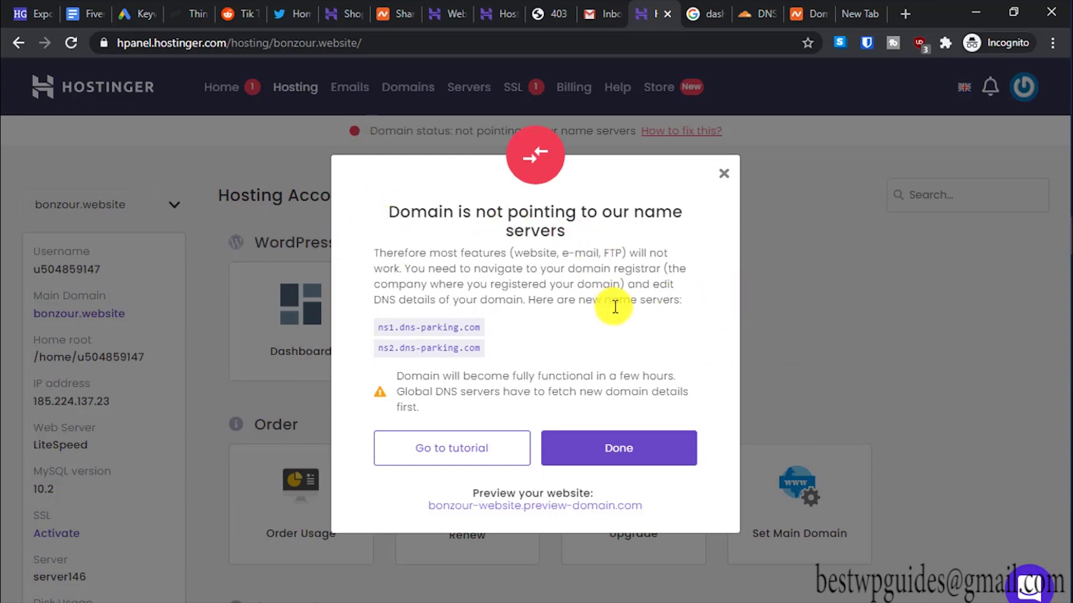
- Open bonzour-website.preview-domain.com in a new tab and dismiss the name server notice
click(614, 453)
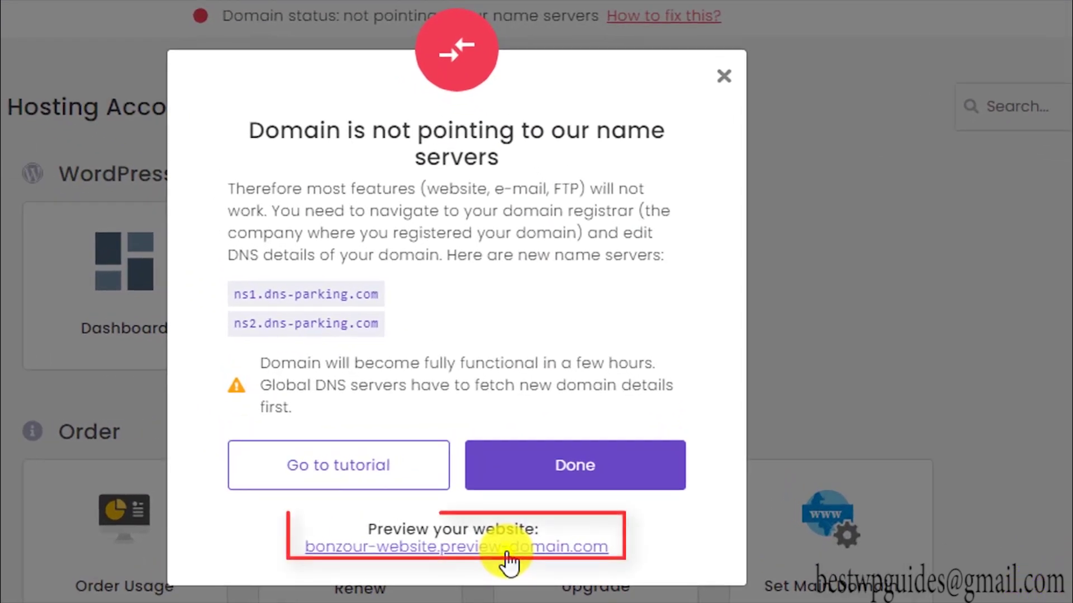
right_click(509, 553)
click(608, 310)
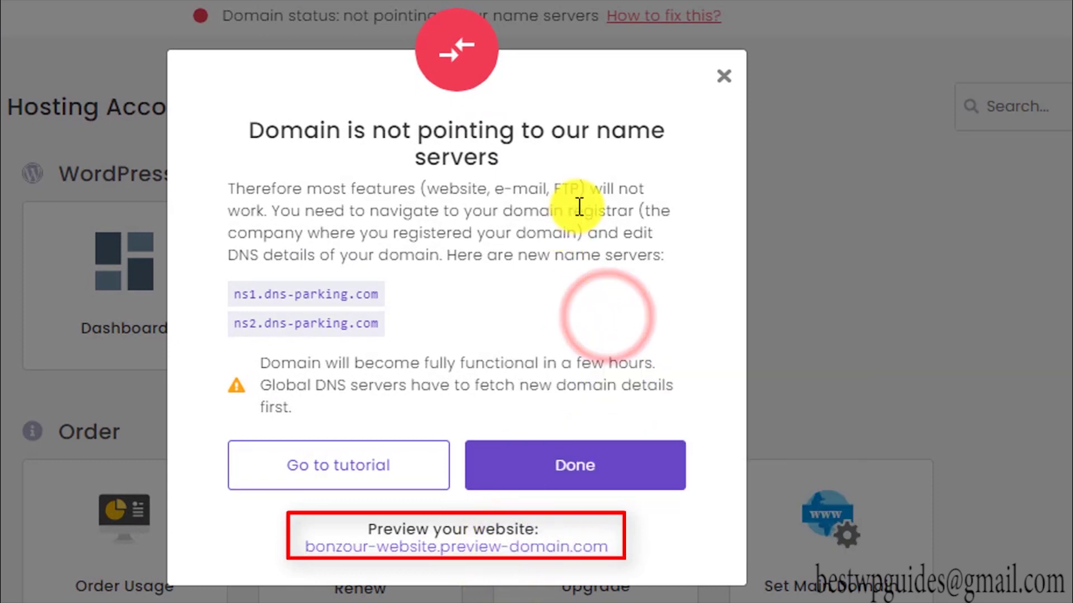
click(533, 465)
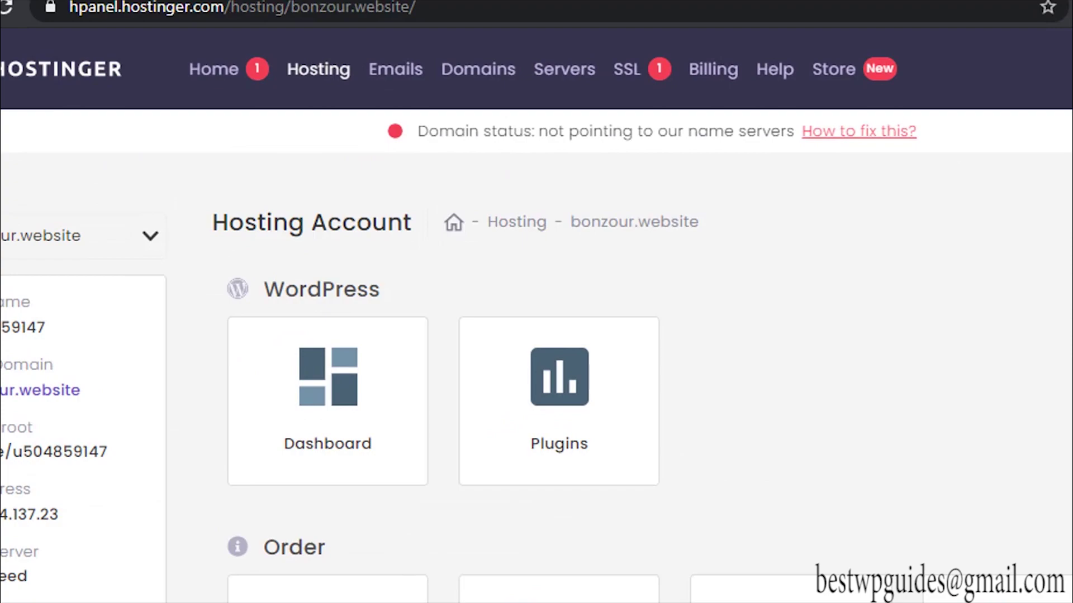
click(933, 12)
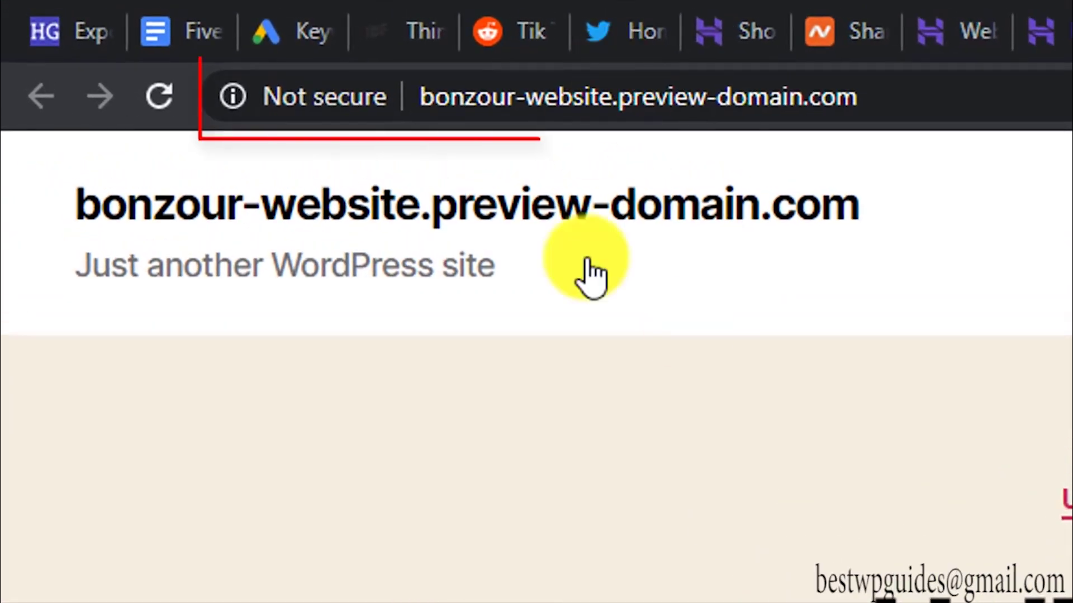
scroll(579, 470, down, 3)
scroll(583, 574, down, 3)
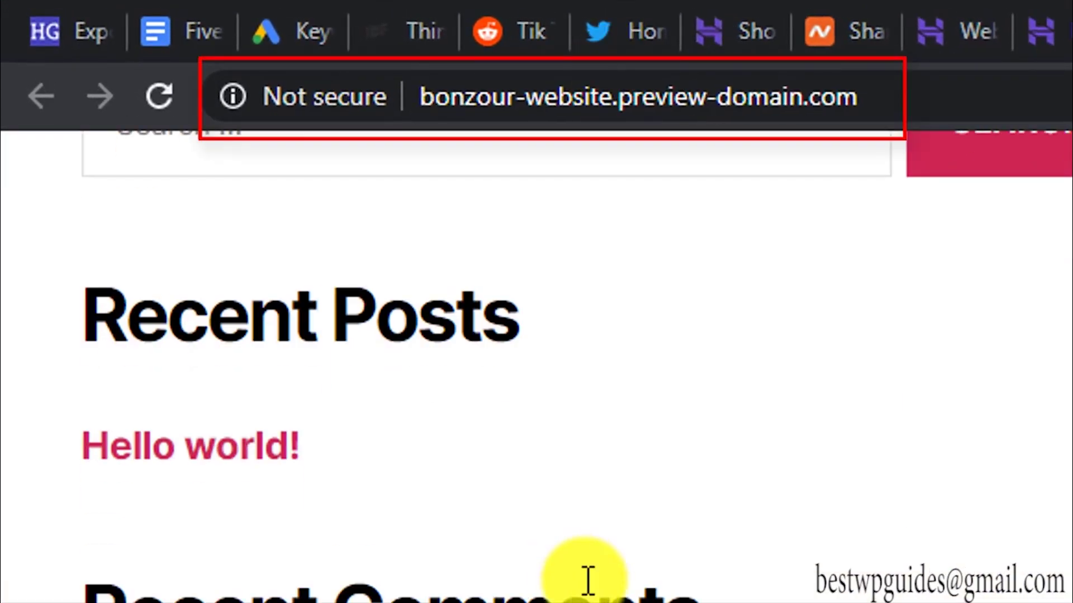
scroll(582, 574, up, 5)
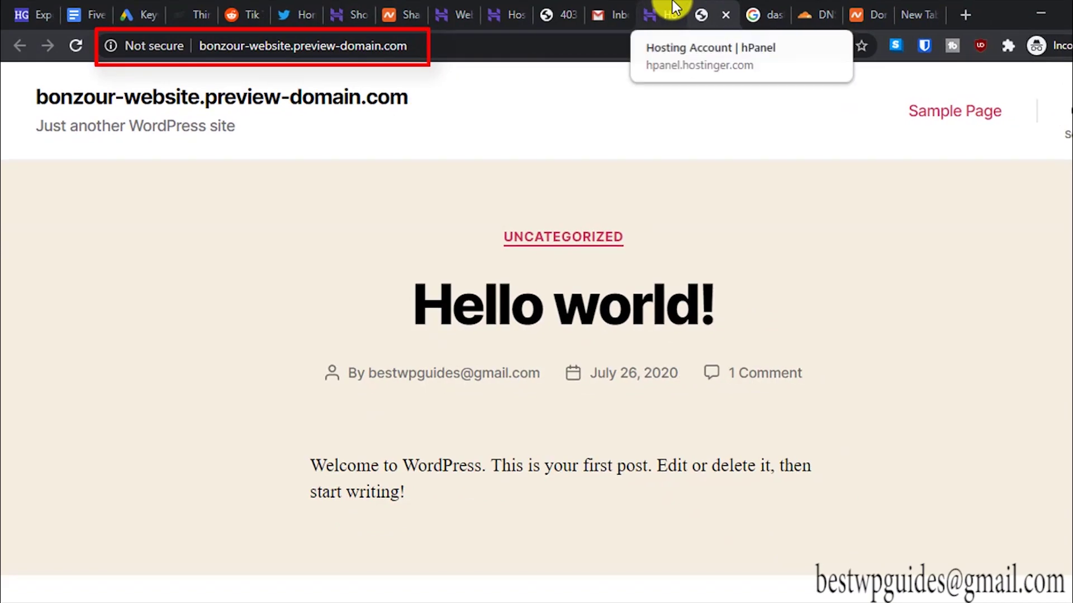
click(675, 15)
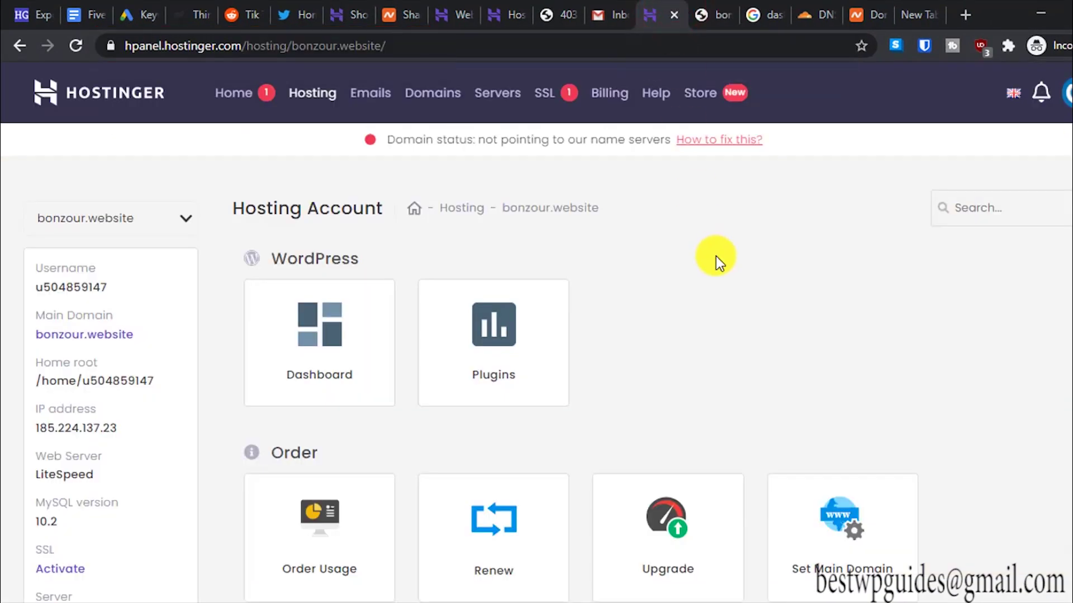
scroll(716, 257, down, 3)
scroll(716, 257, up, 3)
- Edit the preview address down to bonzour.website and load it
click(704, 15)
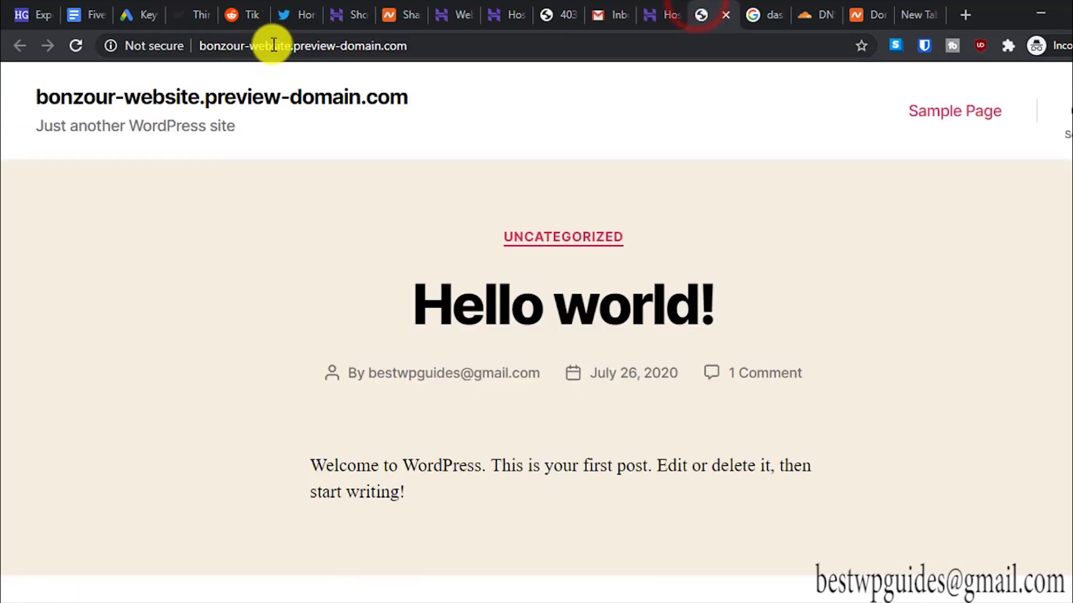
click(296, 46)
drag(407, 45, 295, 46)
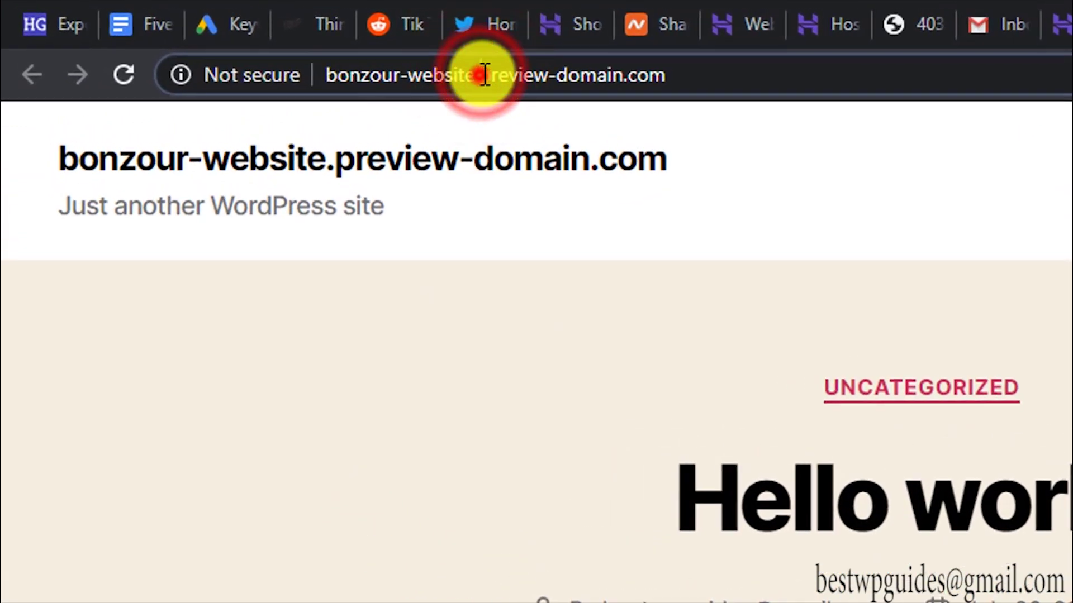
key(BackSpace)
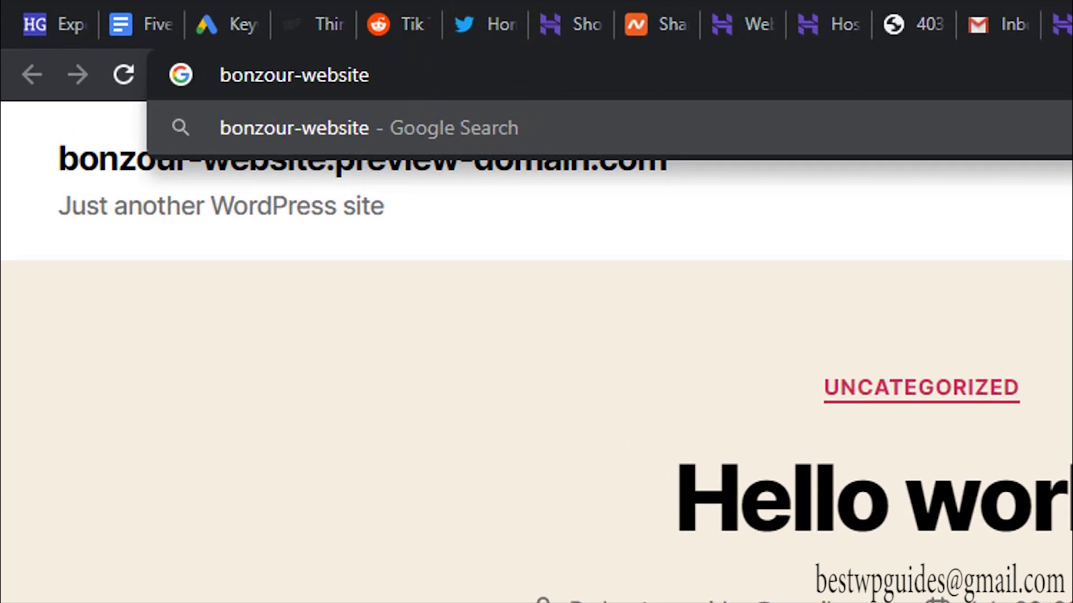
key(BackSpace)
text(.)
key(Delete)
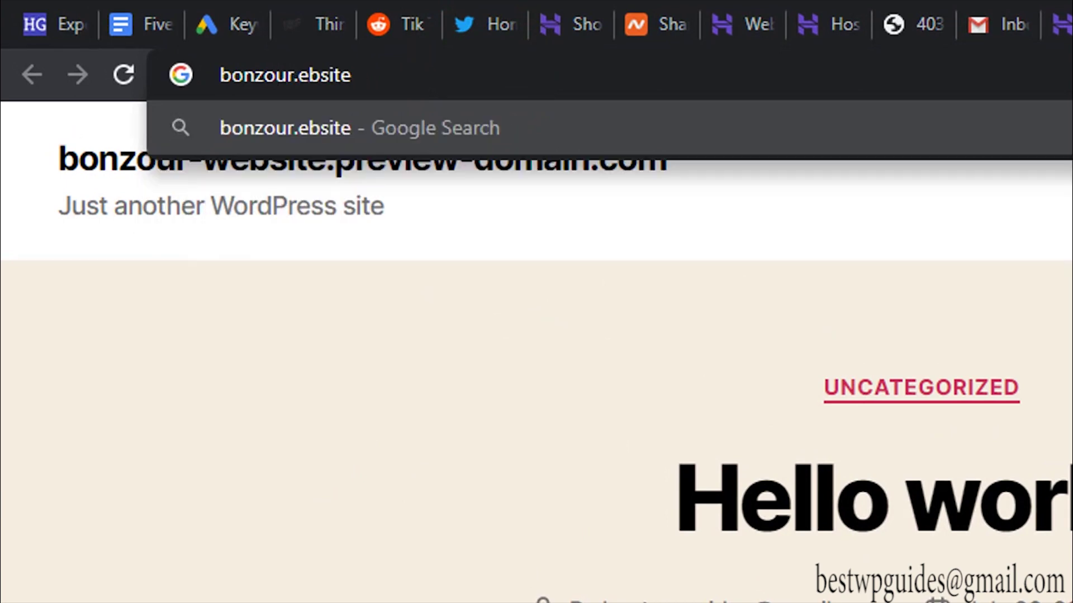
key(BackSpace)
text(.)
text(w)
key(Return)
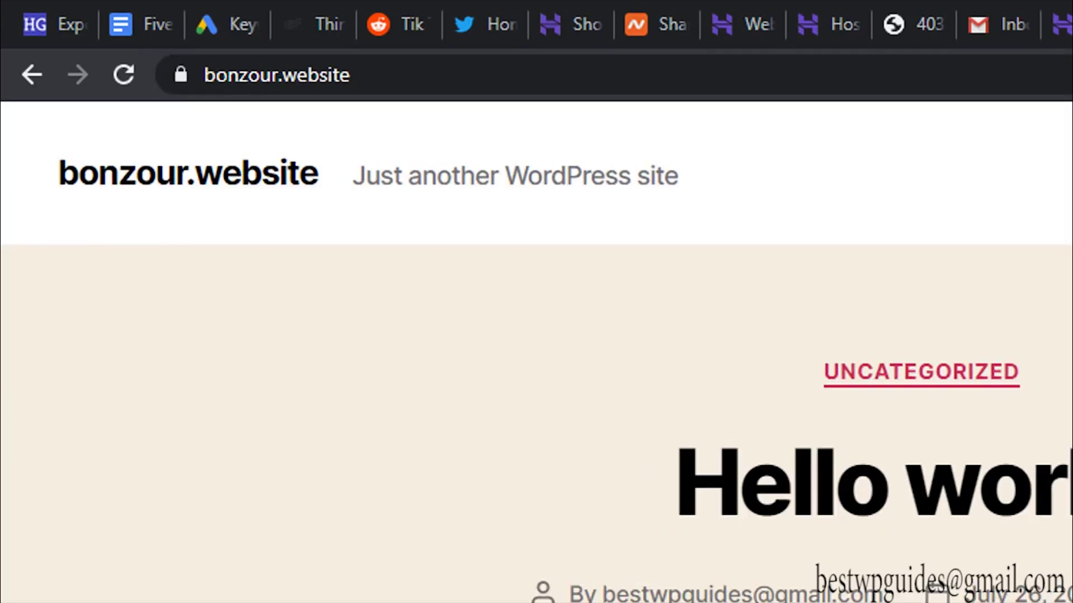
- Append /wp-admin to the bonzour.website address and load it
click(796, 74)
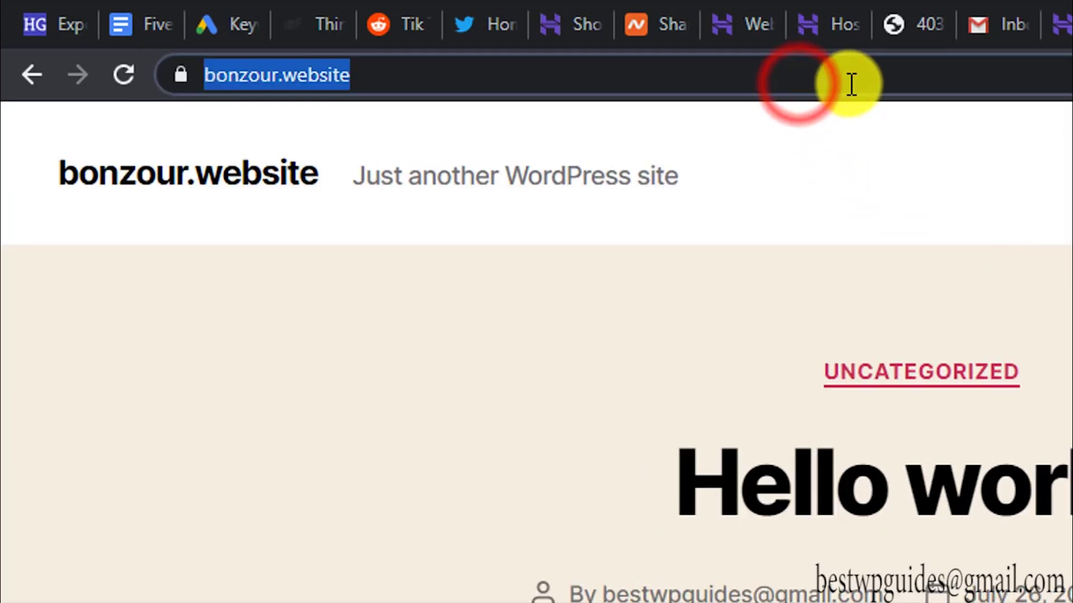
click(848, 77)
text(//)
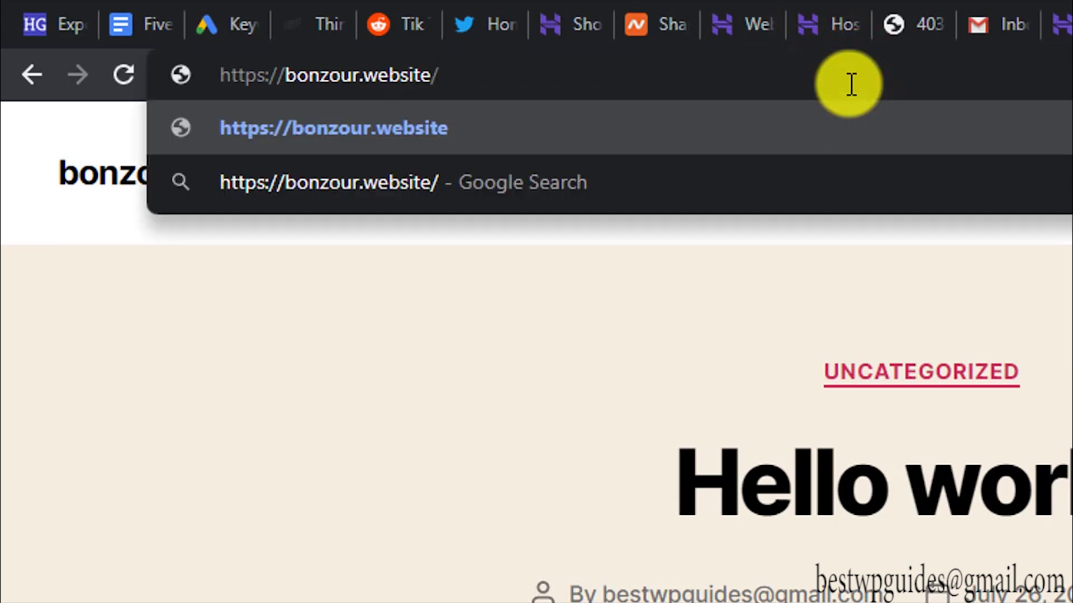
text(wp-)
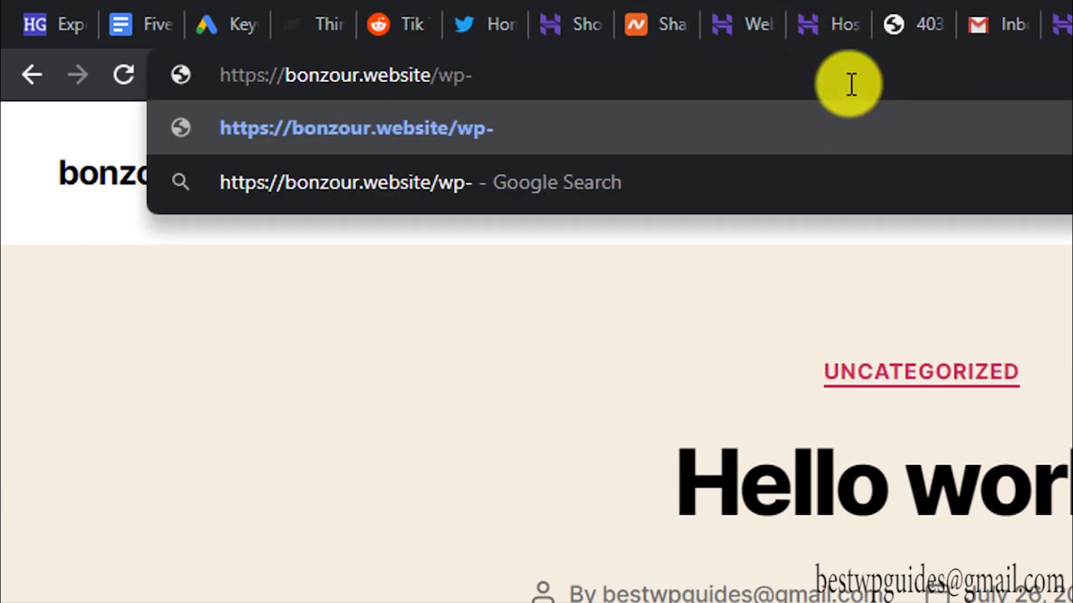
text(admin)
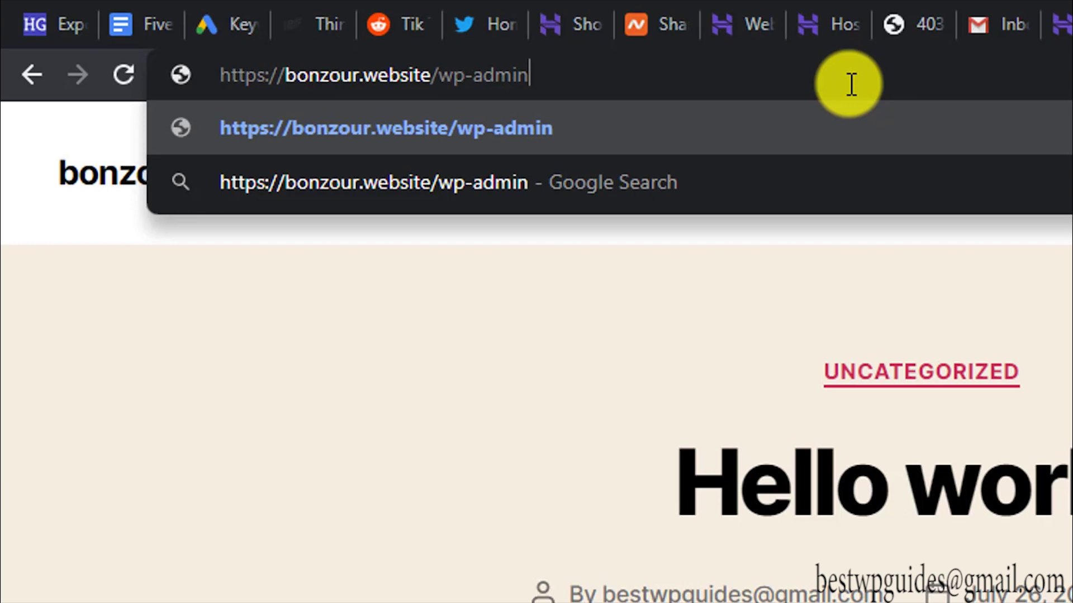
key(Return)
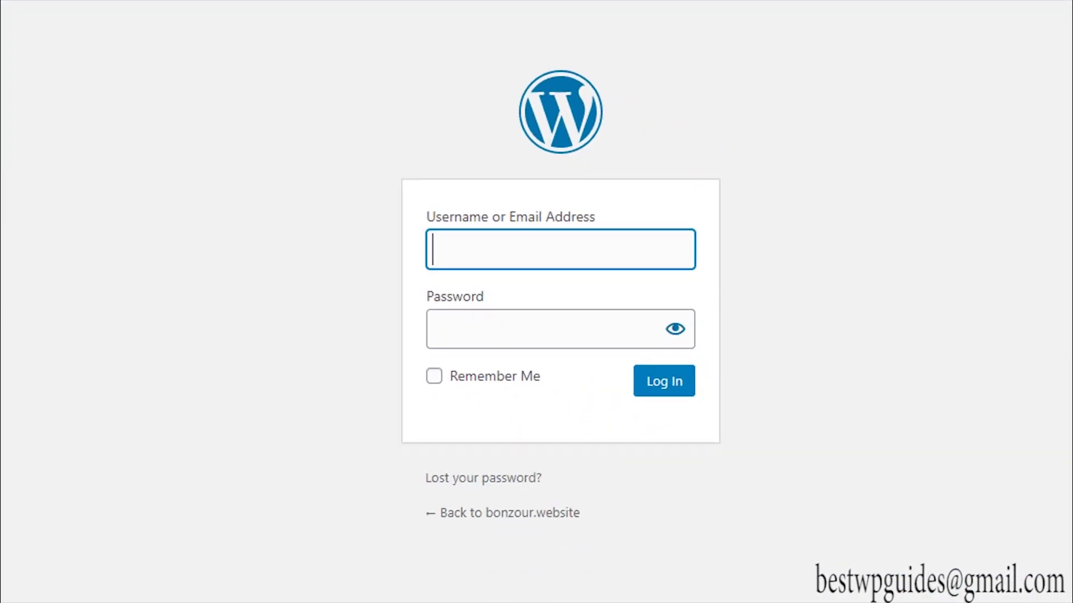
- Enter the admin login details, tick Remember Me, and log in to the Dashboard
click(560, 235)
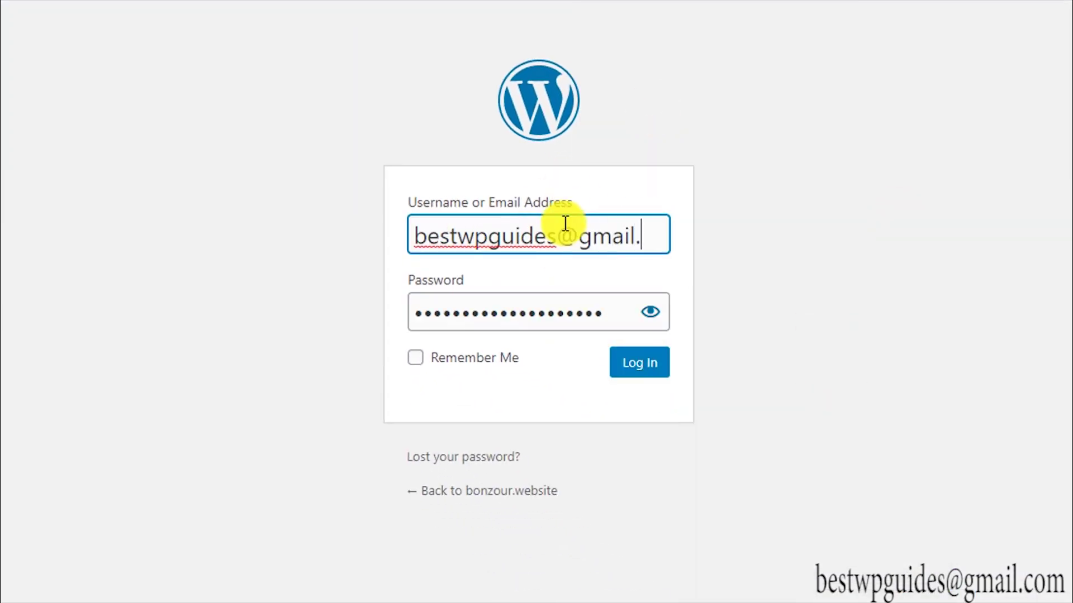
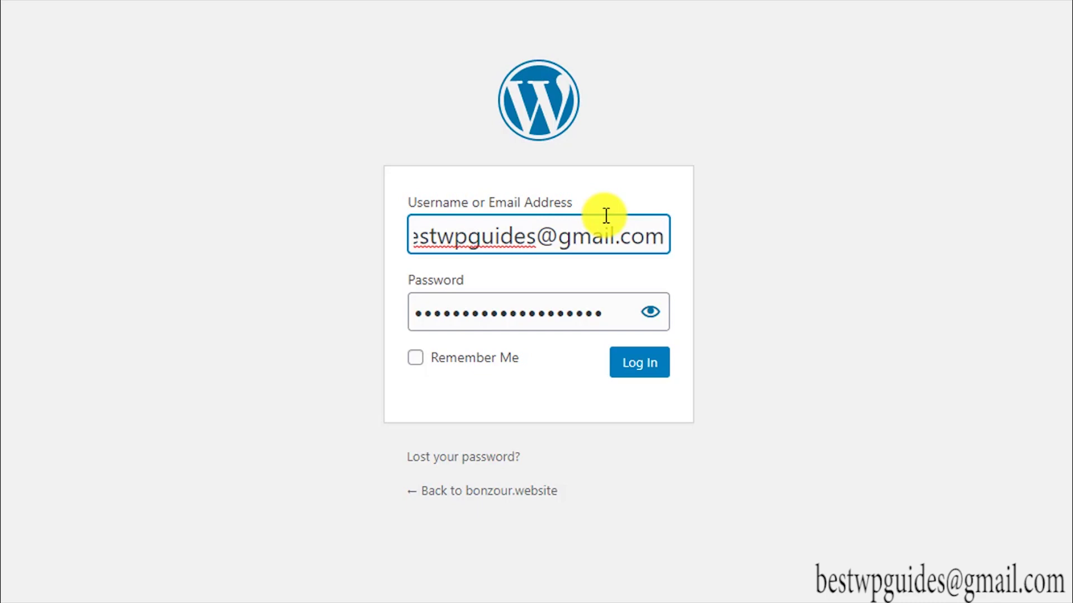
click(494, 359)
click(639, 363)
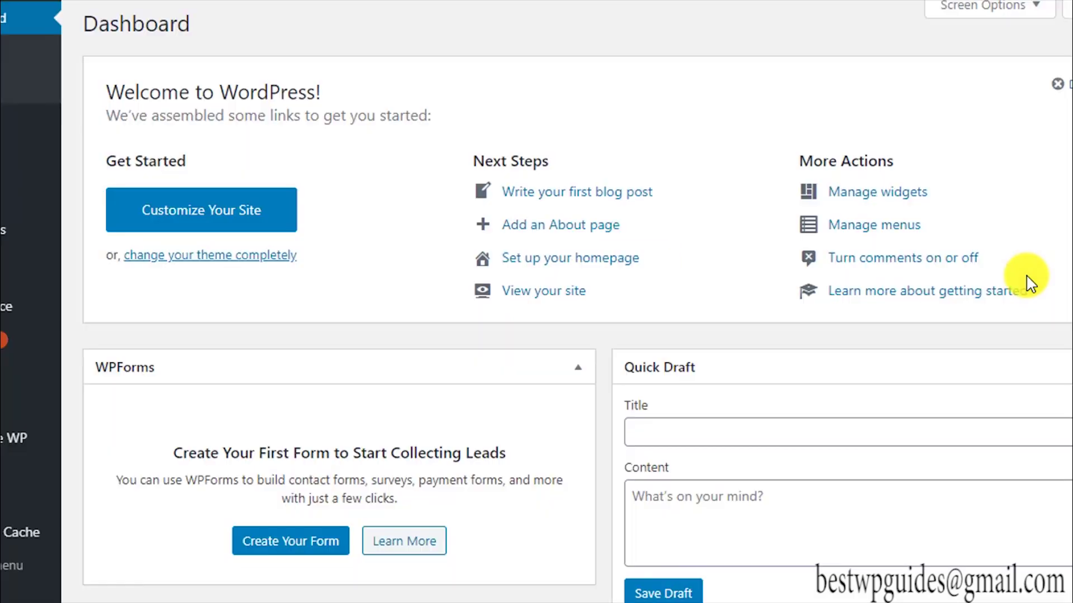
scroll(1029, 280, up, 1)
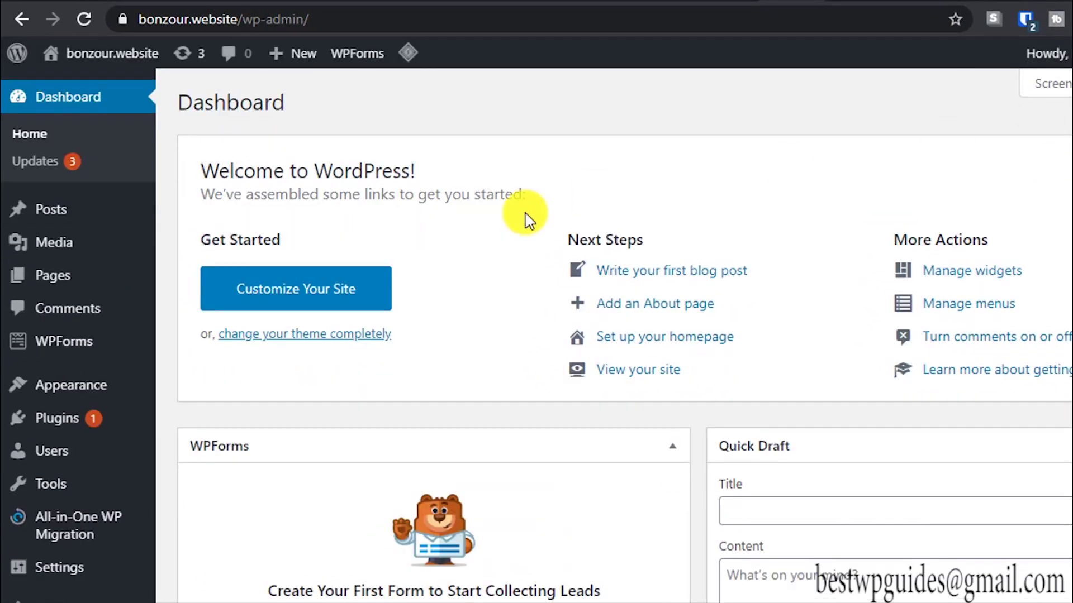
scroll(528, 218, down, 5)
scroll(528, 218, down, 4)
scroll(528, 219, down, 1)
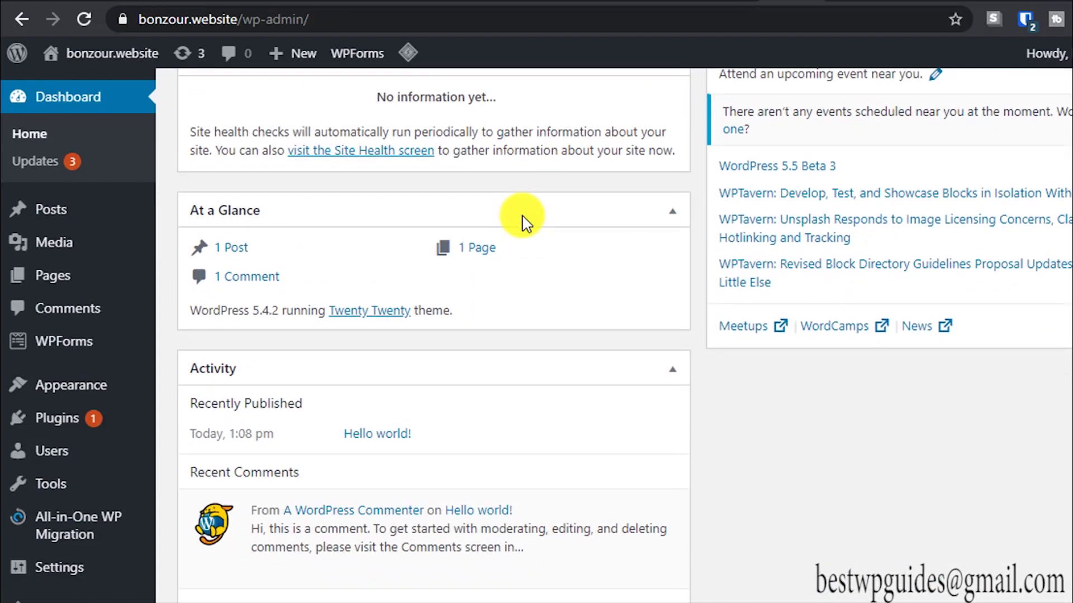
scroll(522, 216, up, 4)
scroll(522, 217, up, 5)
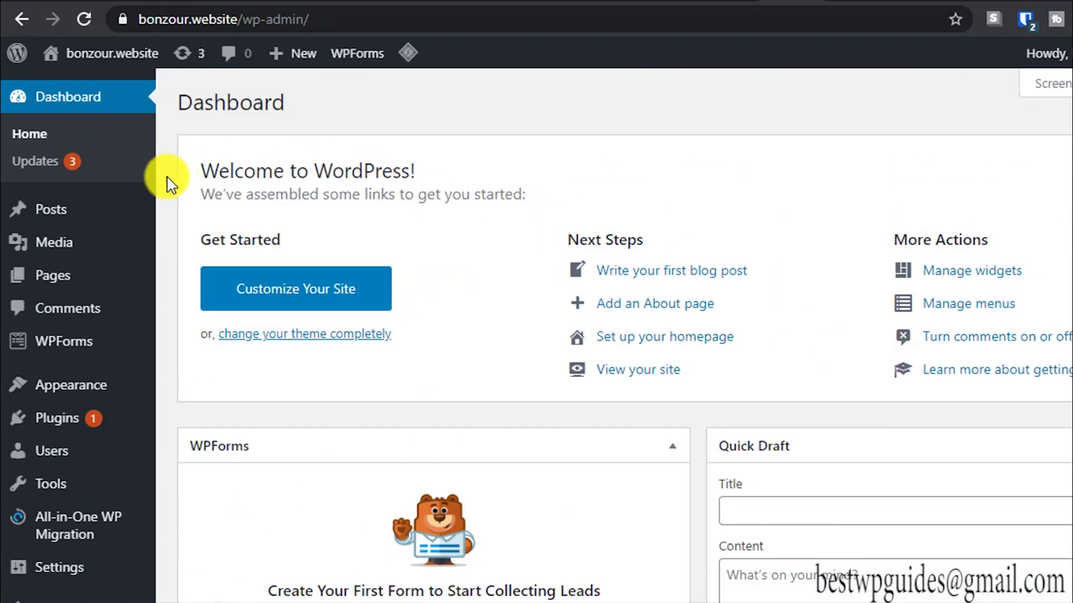
click(36, 162)
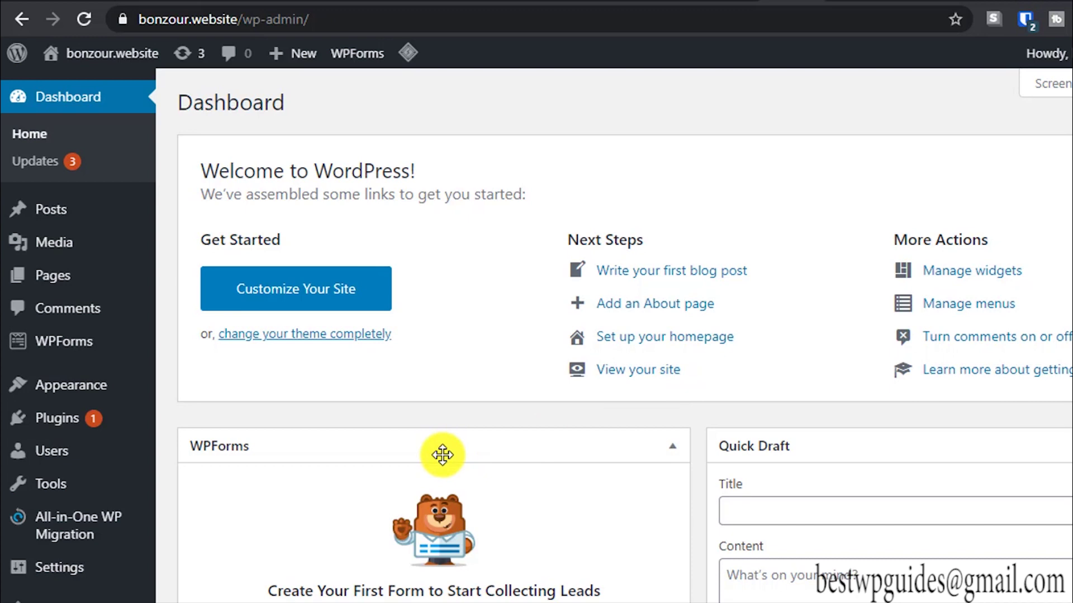
scroll(441, 454, down, 3)
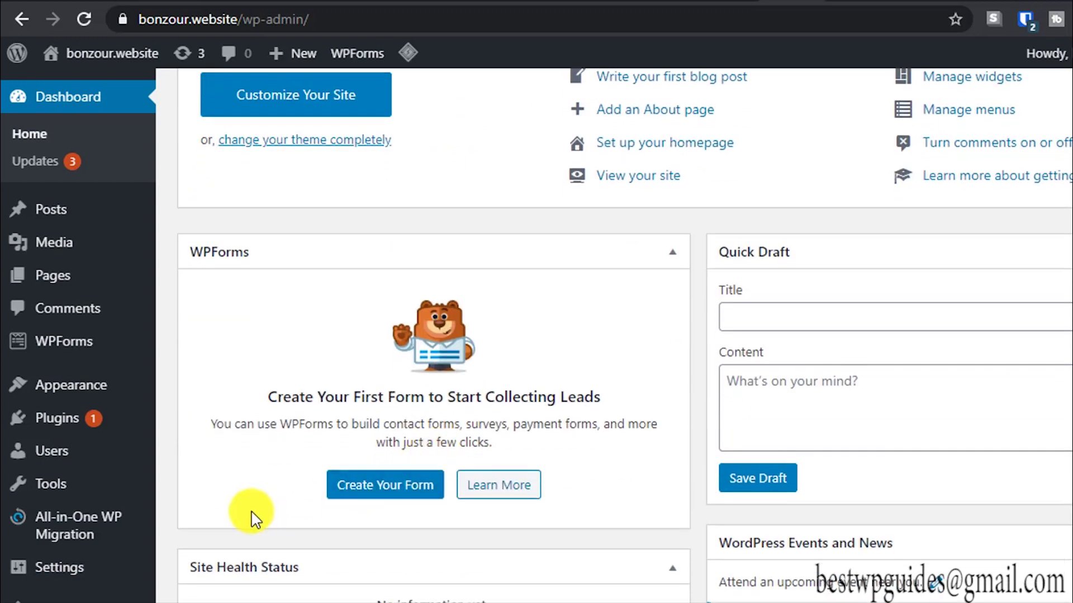
scroll(251, 513, up, 3)
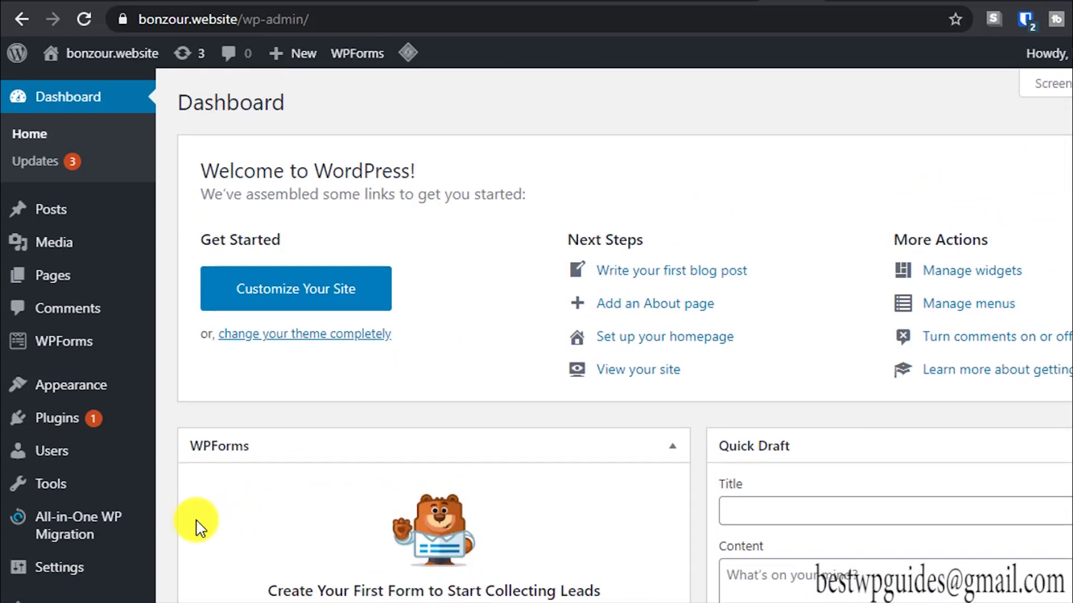
mouse_move(78, 525)
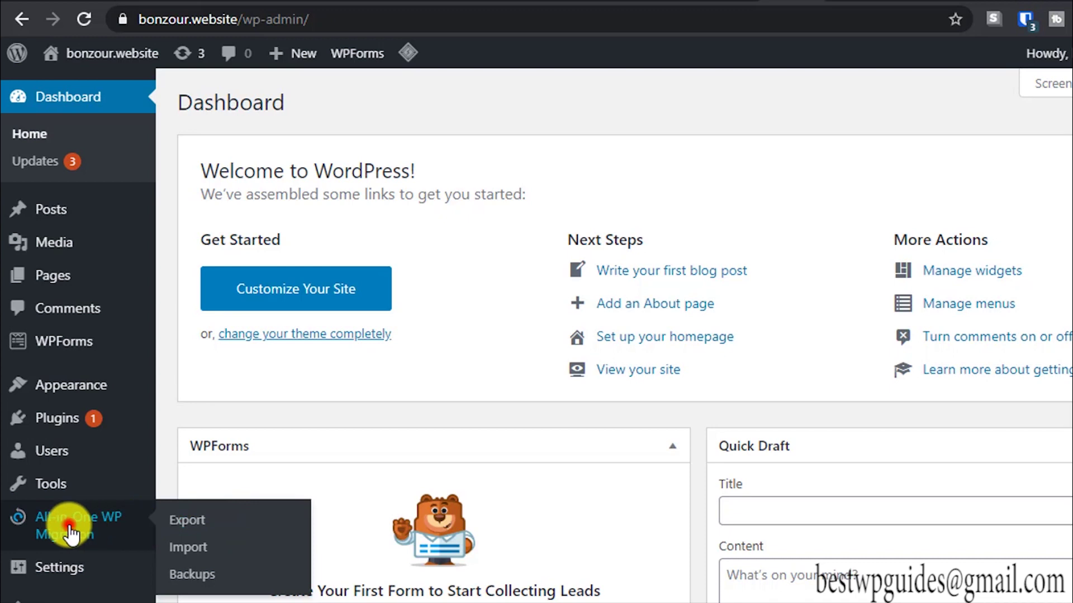
- Go from the All-in-One WP Migration Export page to its Import page
click(226, 519)
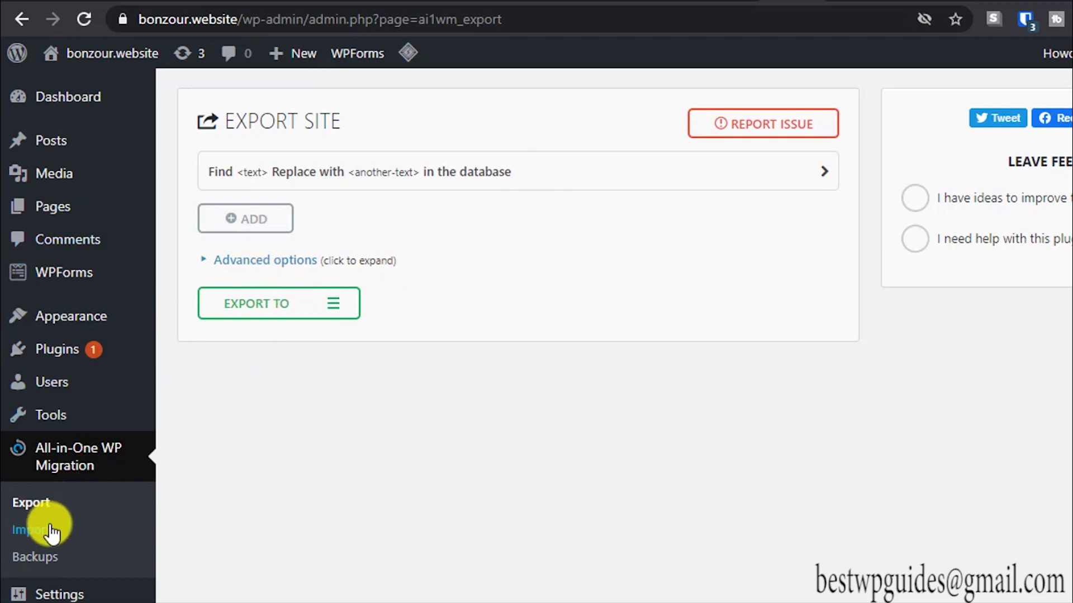
click(30, 529)
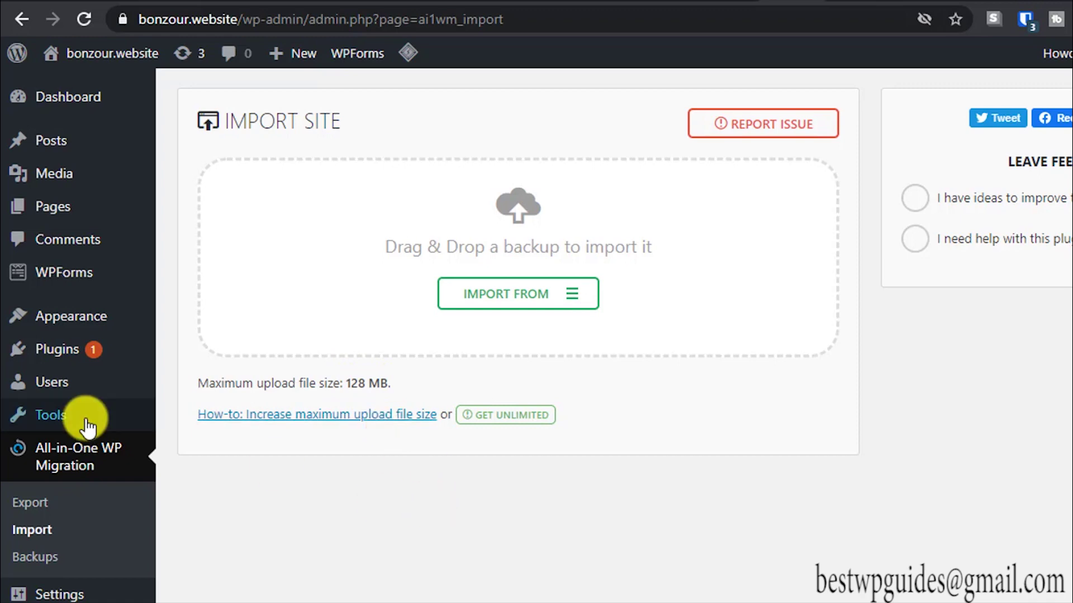
mouse_move(57, 349)
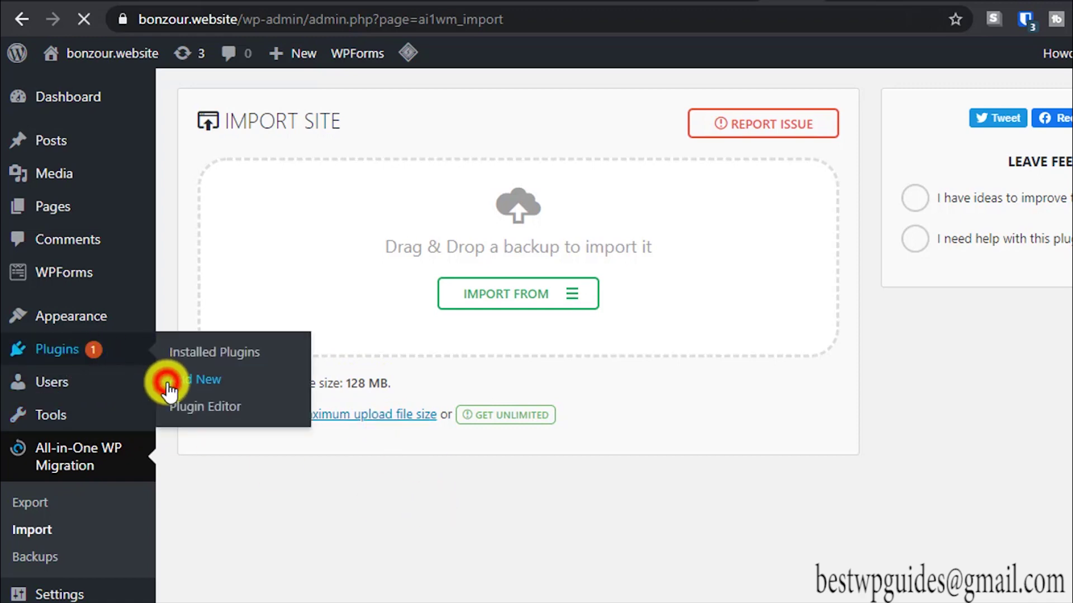
- Install and activate the migration extension zip, then return to Import Site
click(168, 381)
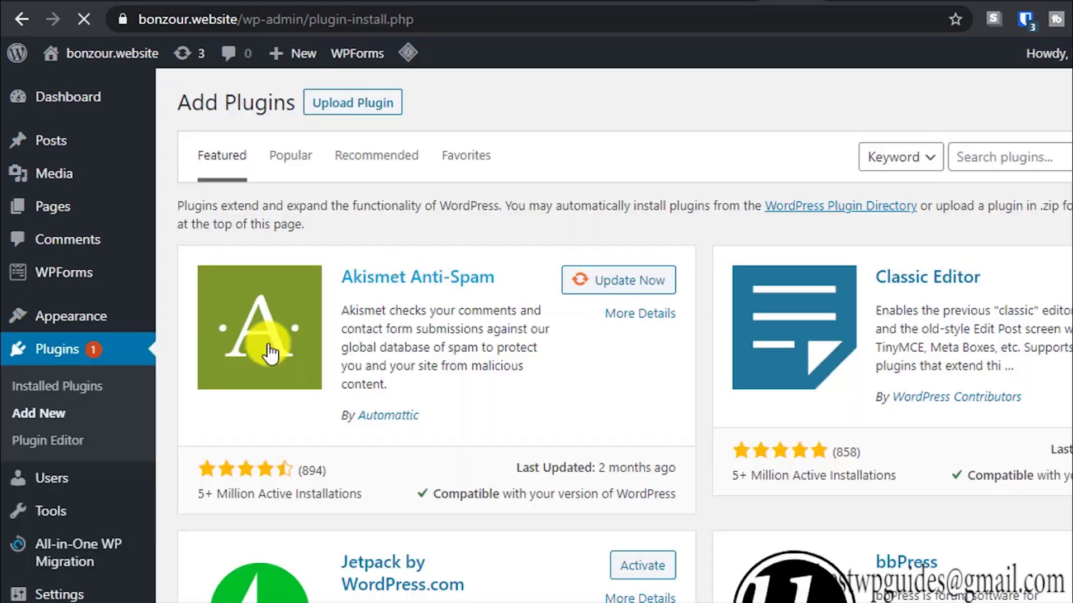
click(702, 232)
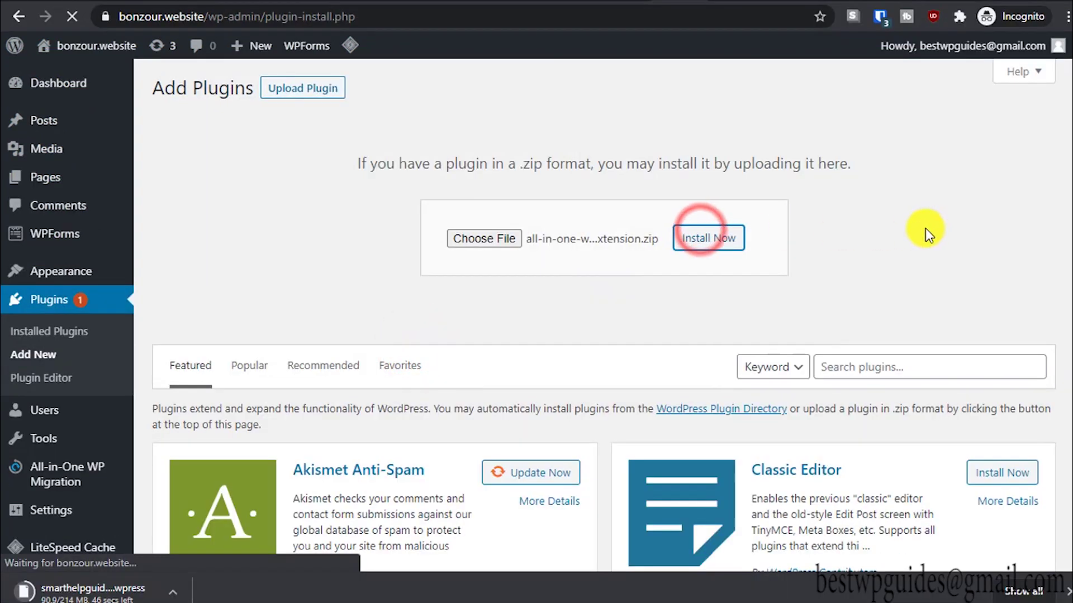
click(197, 205)
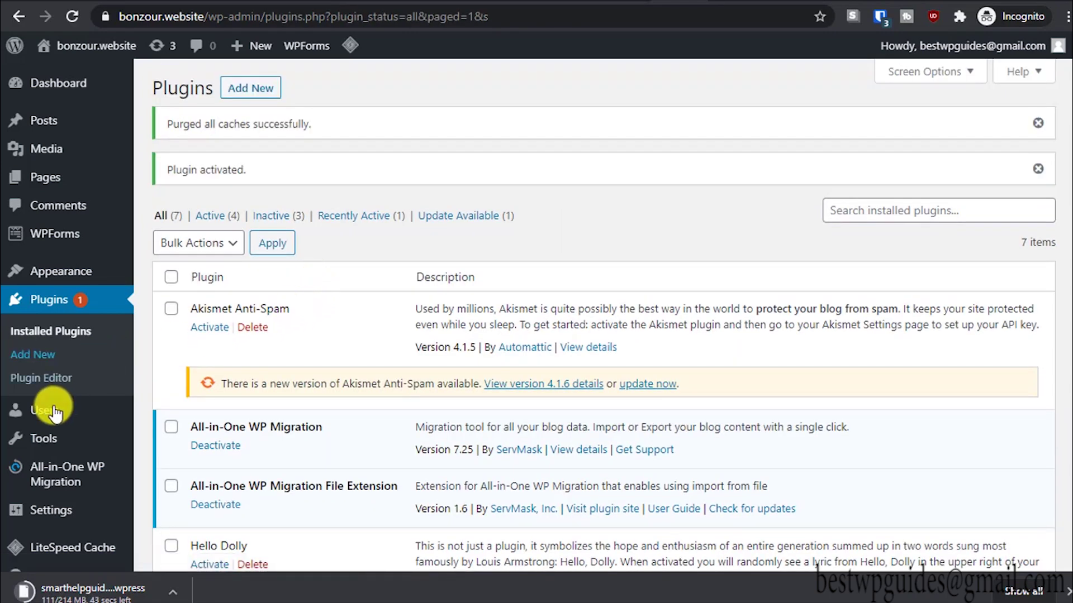
mouse_move(67, 475)
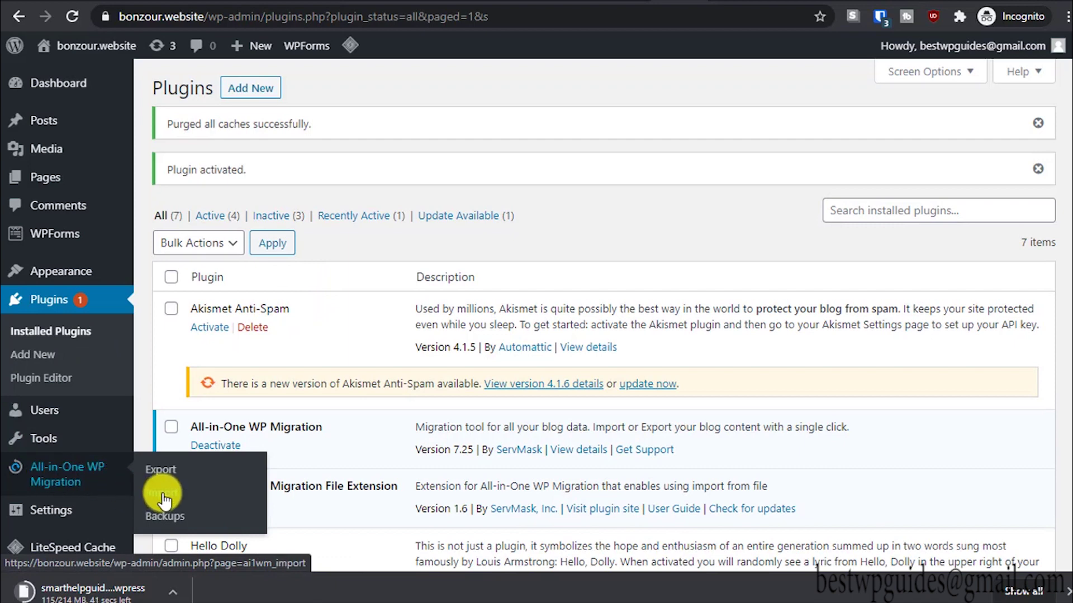
click(164, 497)
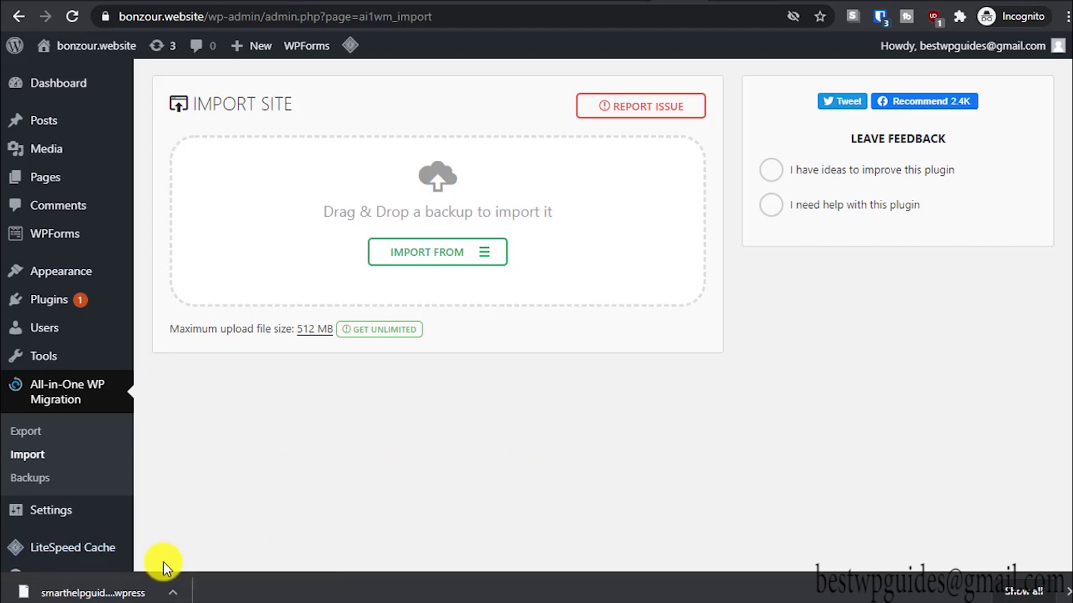
- Drop the smarthelpguides .wpress backup onto the Import Site drag-and-drop area
drag(84, 593, 419, 277)
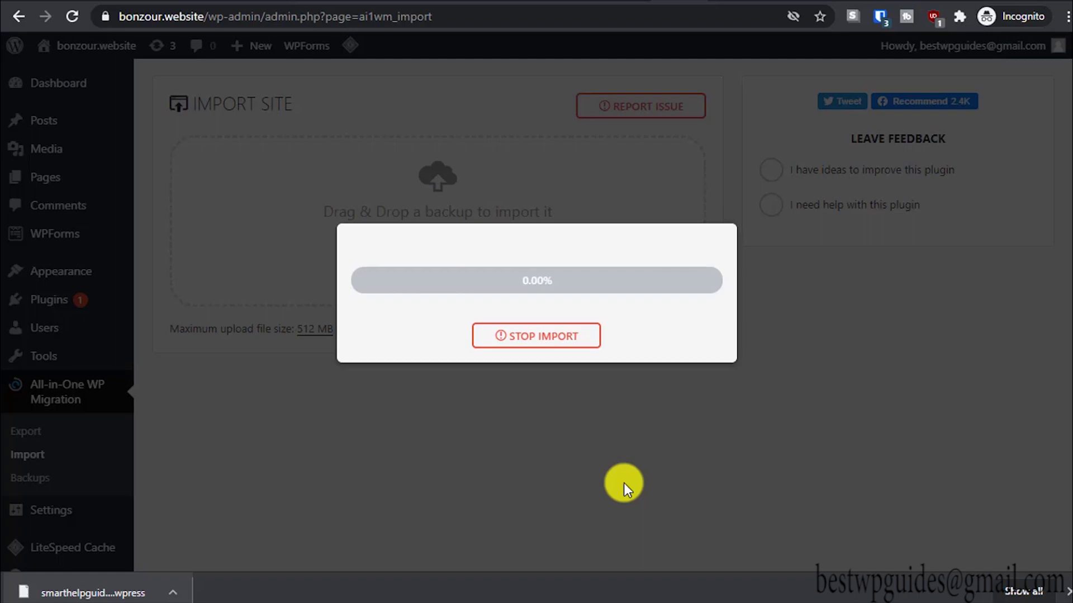
- Load bonzour.website and its Sample Page, checking import progress in between
click(694, 4)
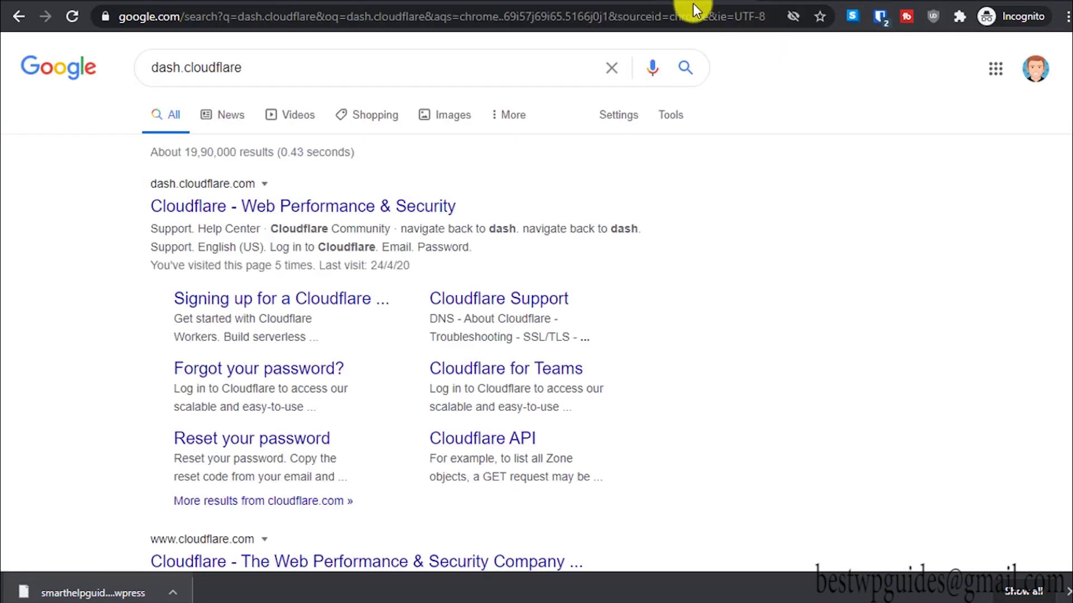
text(bo)
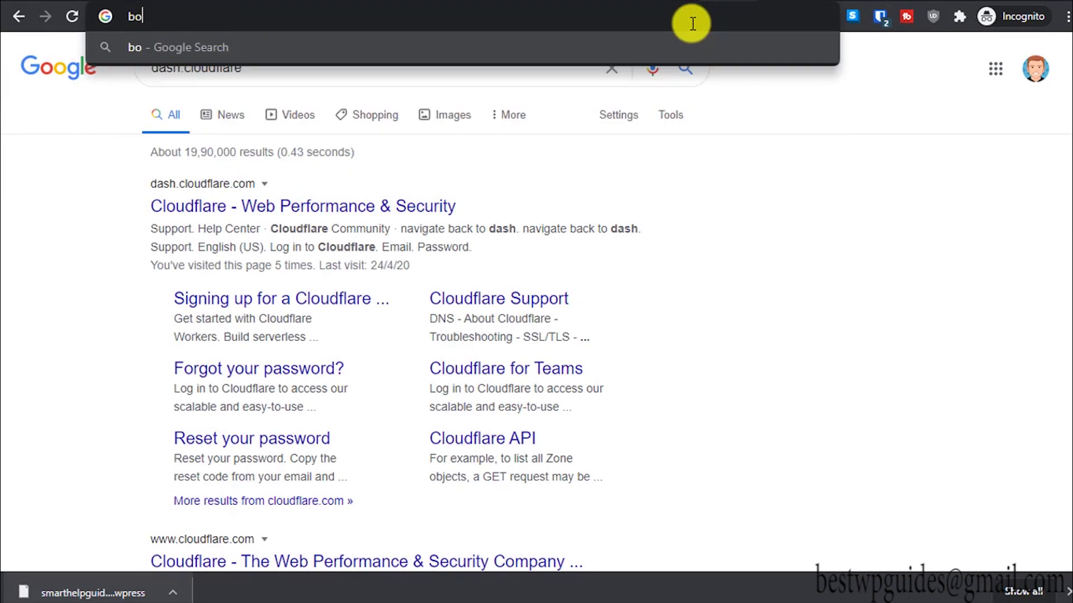
text(nzou)
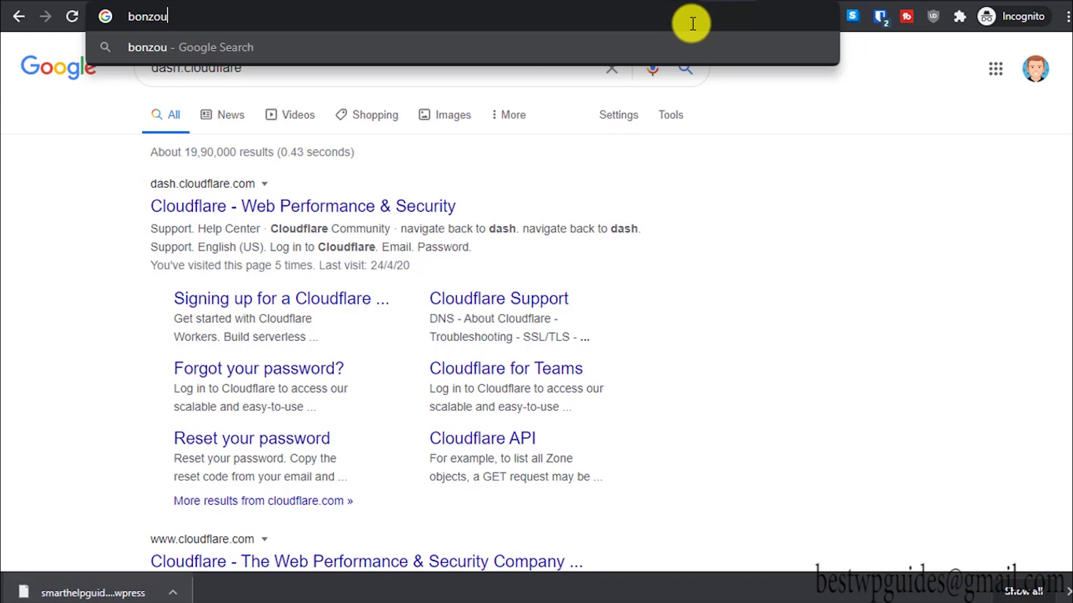
text(r.w)
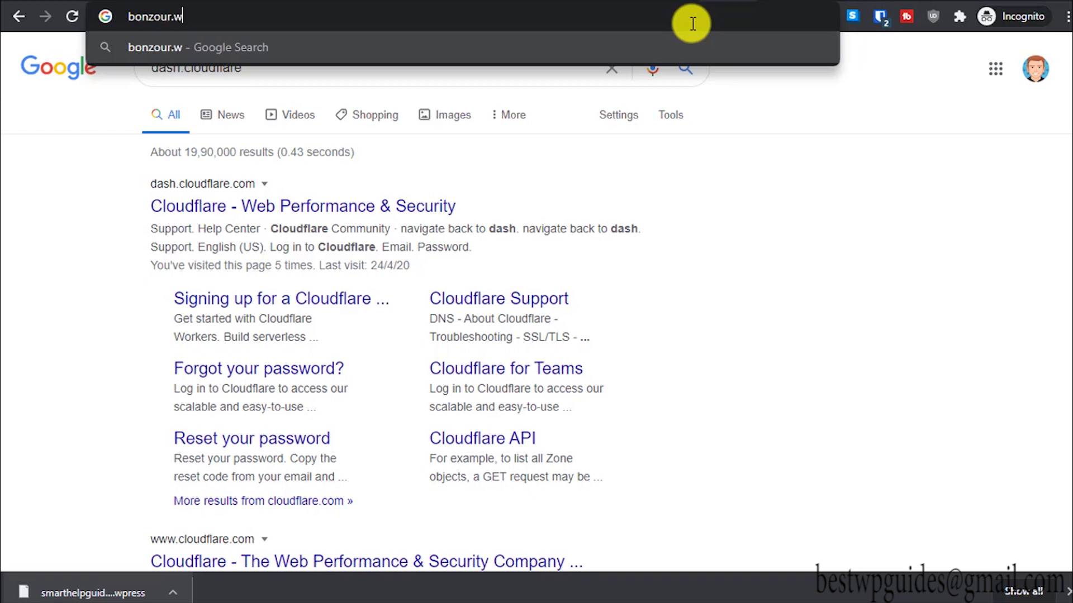
text(ebsite)
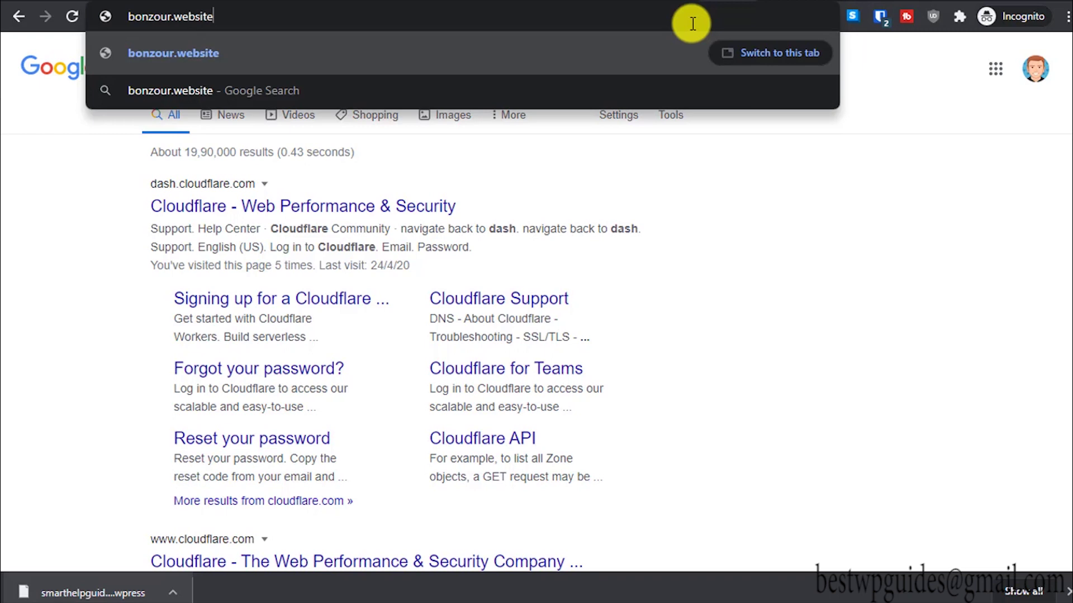
key(Return)
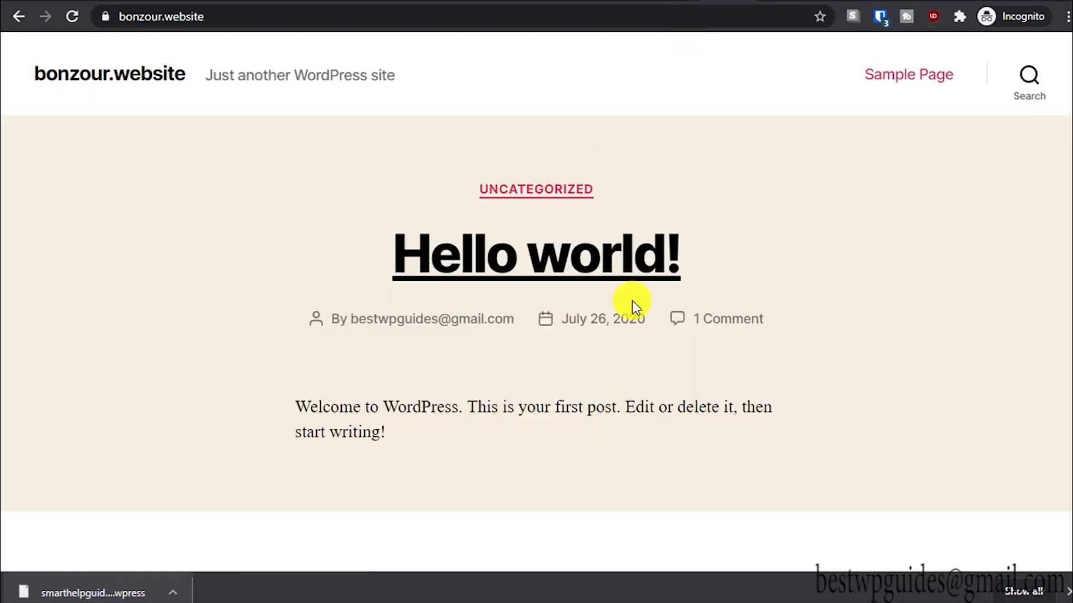
scroll(632, 301, down, 5)
scroll(630, 360, down, 3)
scroll(631, 360, down, 3)
scroll(631, 335, up, 5)
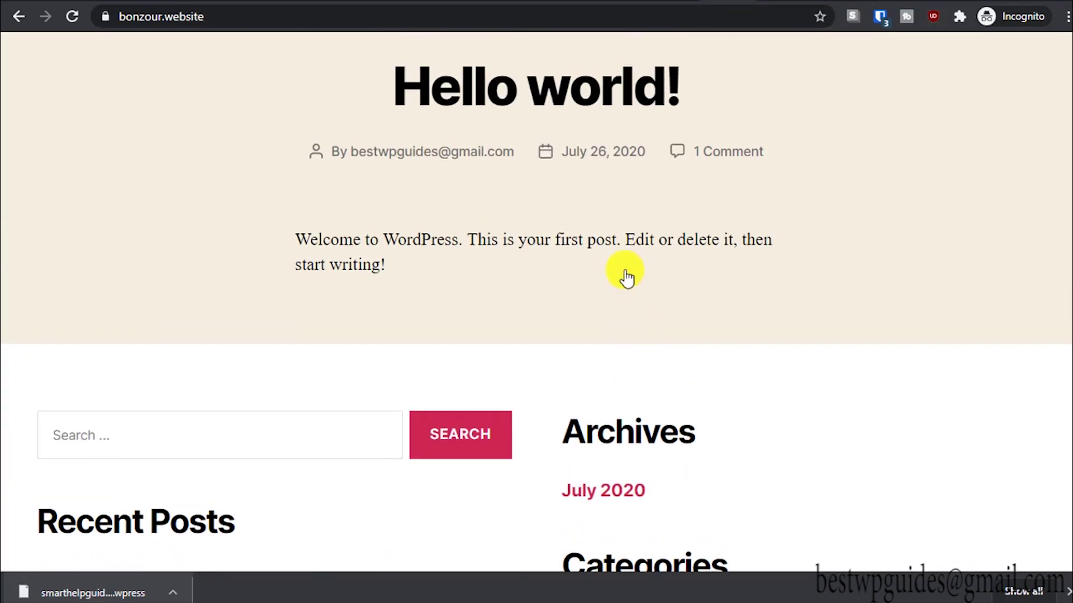
scroll(504, 251, up, 4)
click(880, 76)
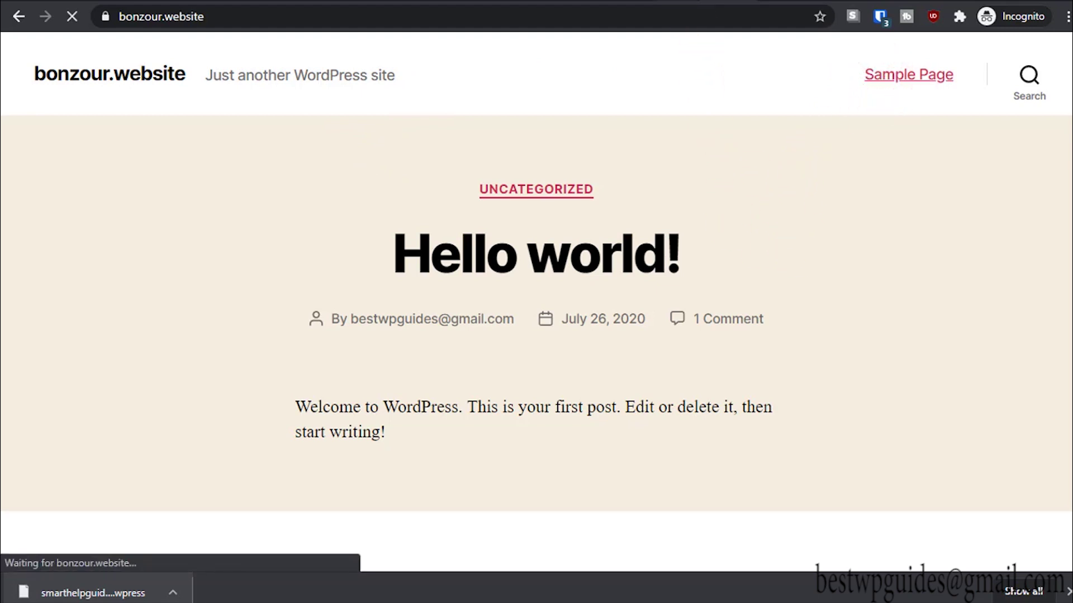
click(699, 7)
click(754, 6)
click(738, 7)
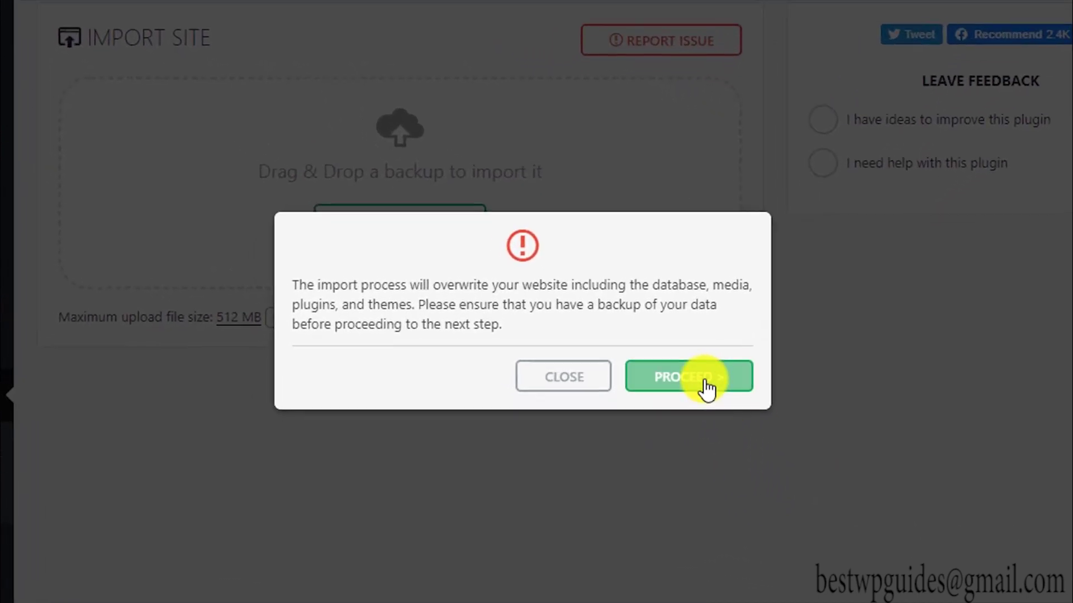
- Confirm PROCEED to overwrite, then follow the 'Save permalinks structure' link after import
click(686, 403)
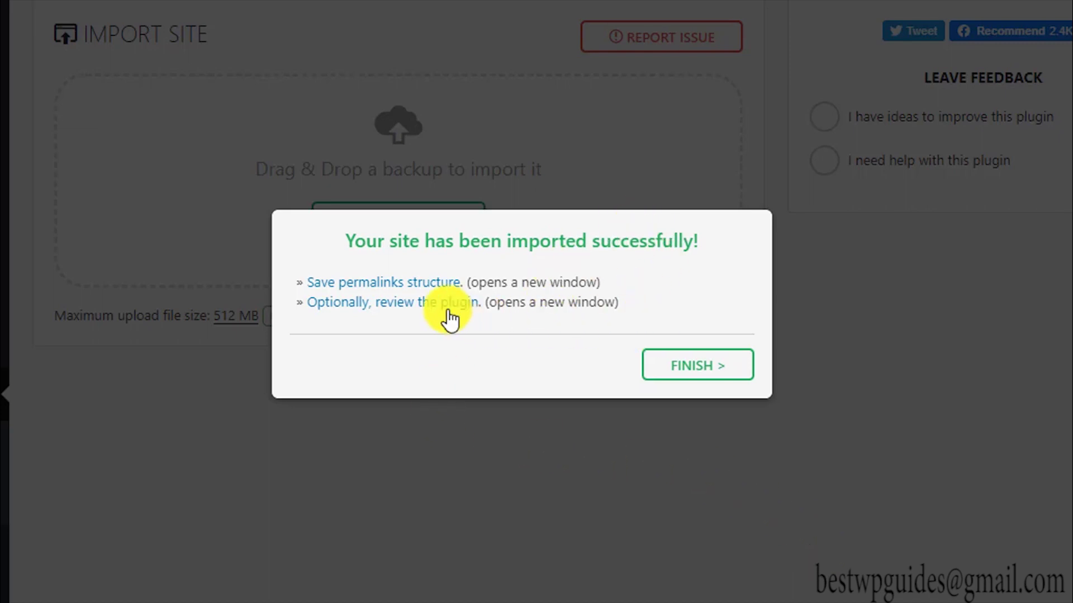
click(422, 283)
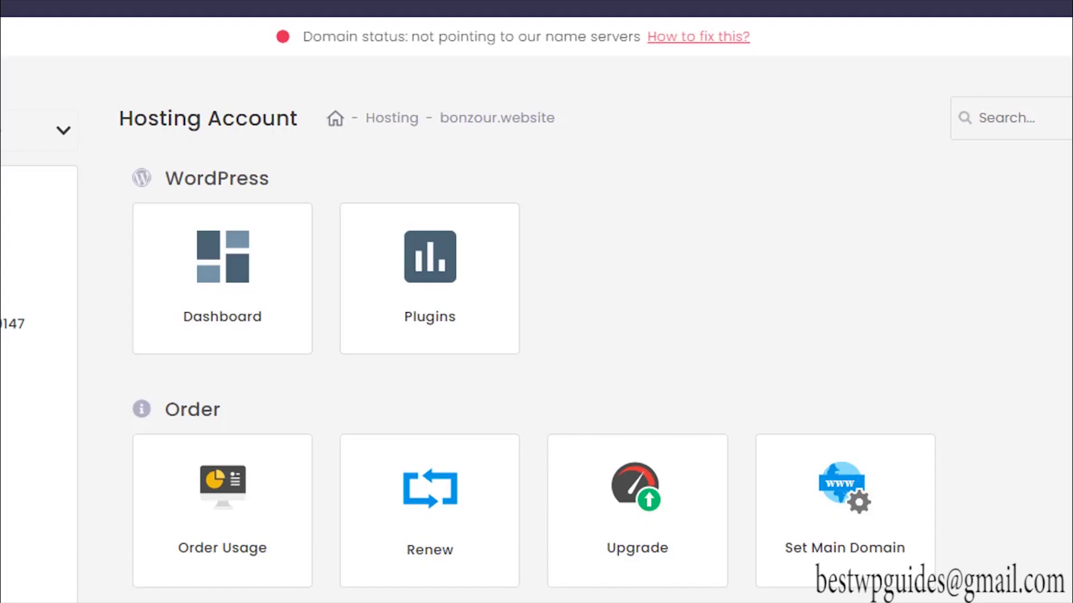
- Check the bonzour.website WordPress overview and its installed plugins list in hPanel
click(634, 287)
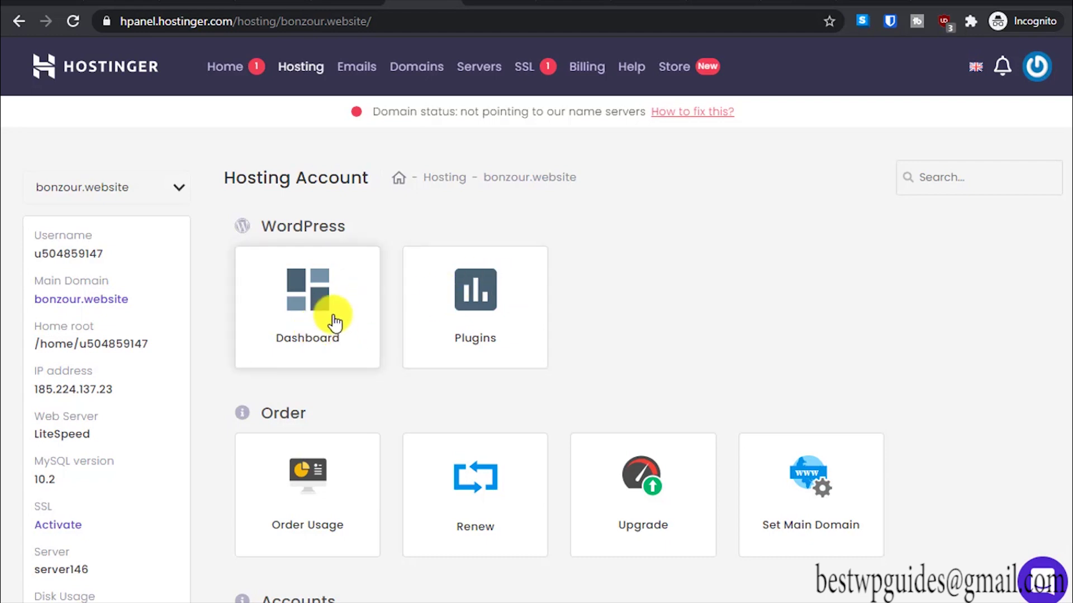
click(332, 314)
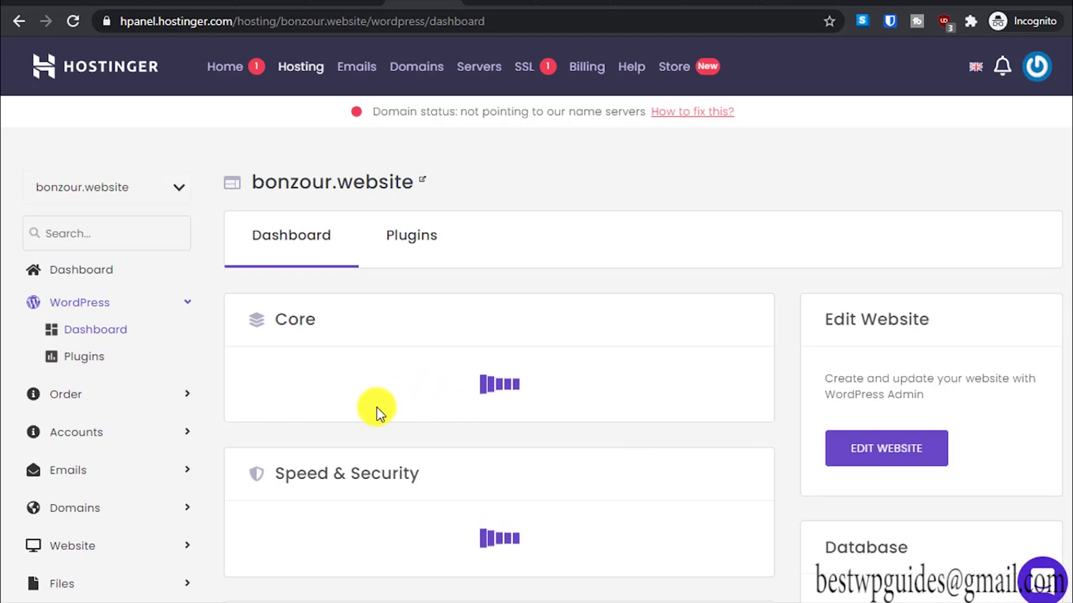
scroll(376, 407, down, 2)
scroll(376, 408, down, 2)
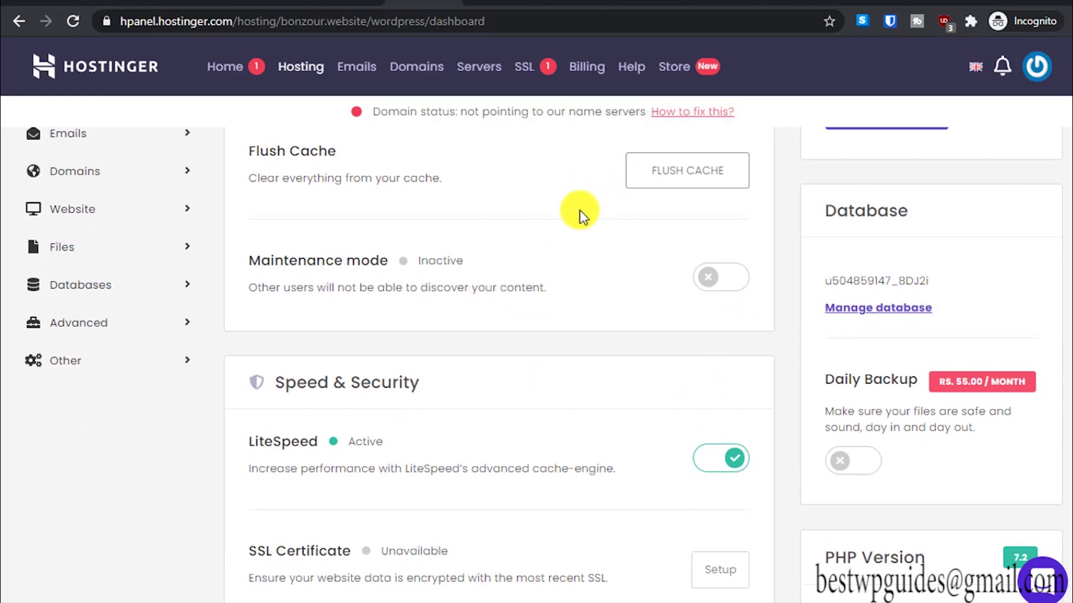
scroll(579, 218, up, 2)
scroll(609, 336, down, 4)
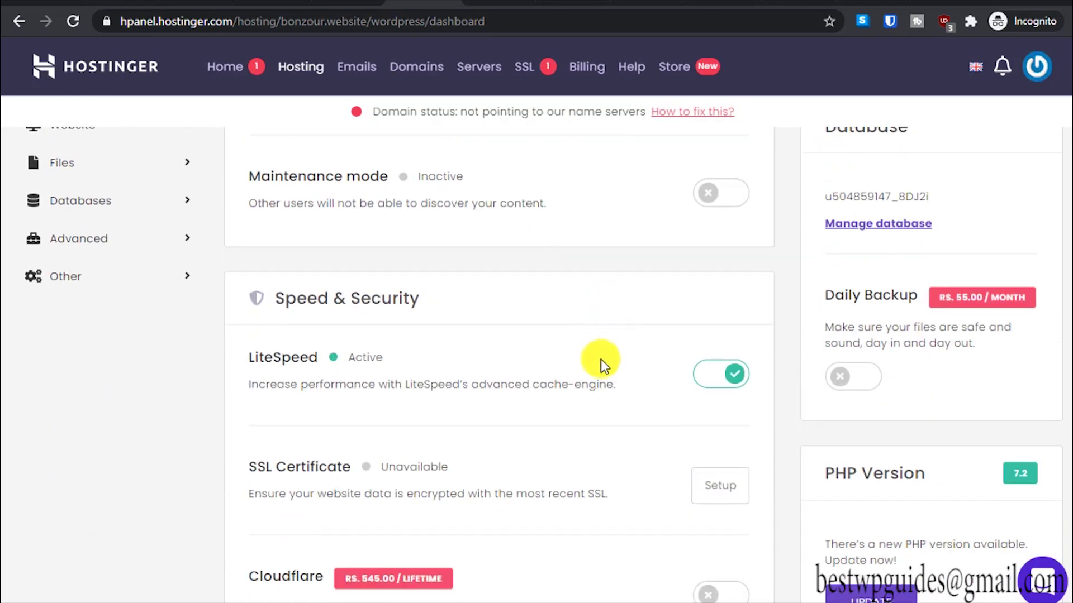
scroll(637, 330, down, 1)
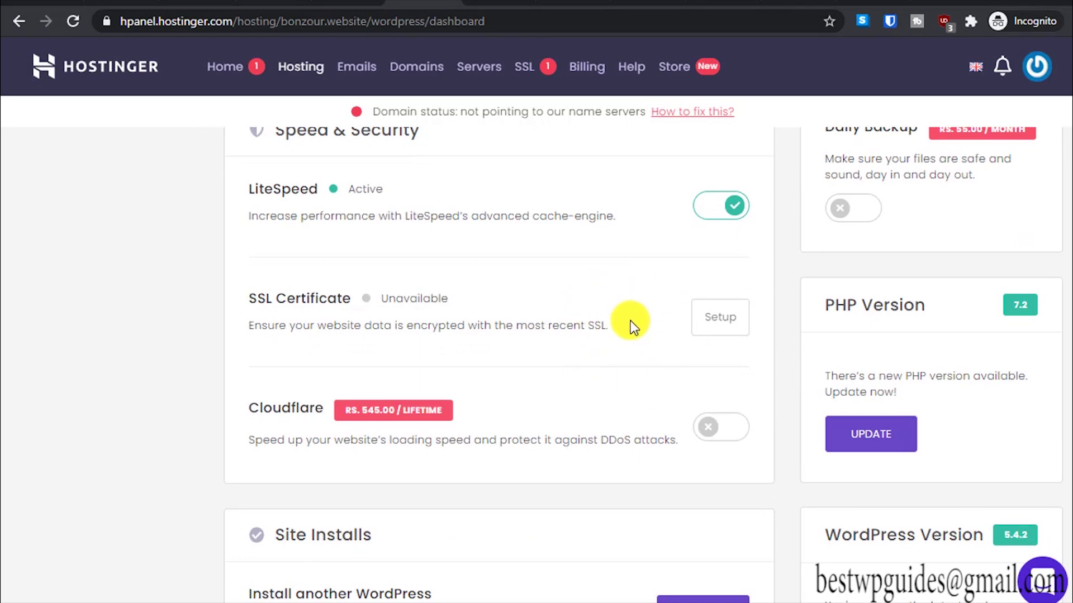
scroll(630, 327, down, 2)
scroll(737, 453, up, 2)
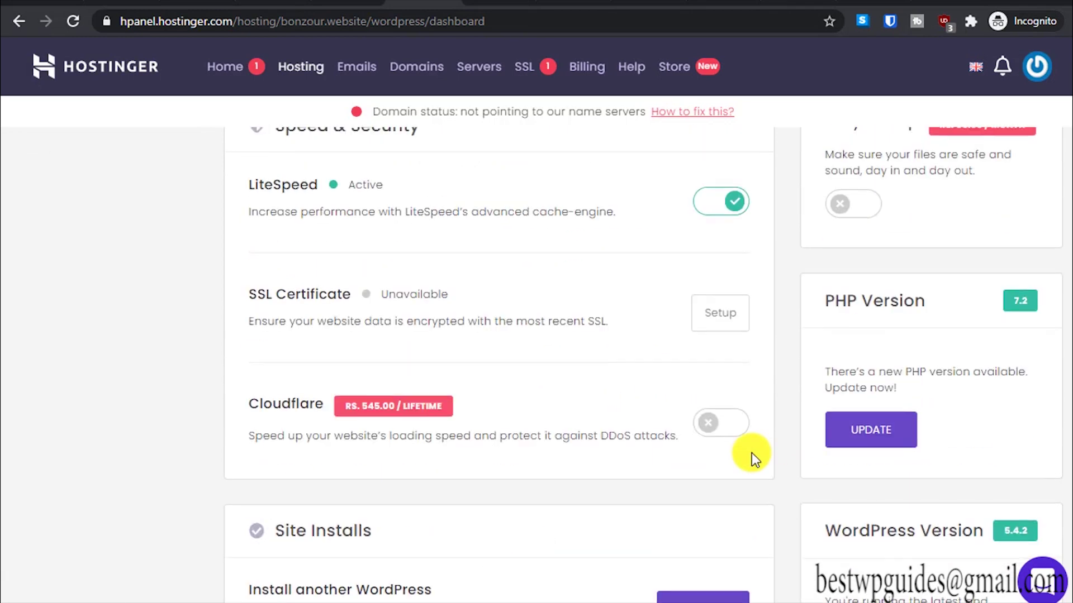
scroll(752, 455, up, 3)
scroll(752, 455, up, 3)
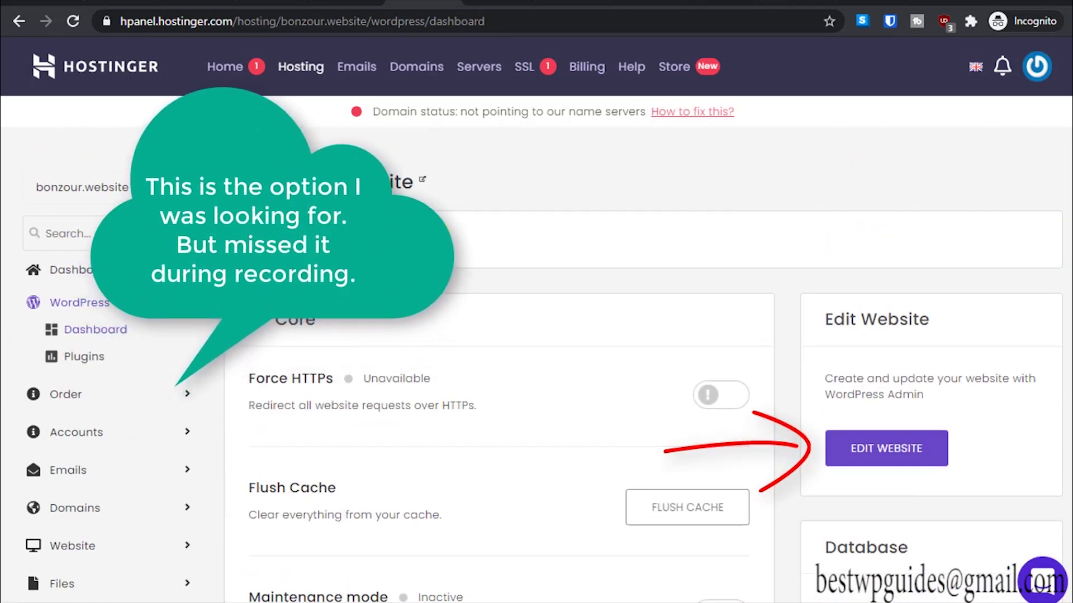
click(475, 257)
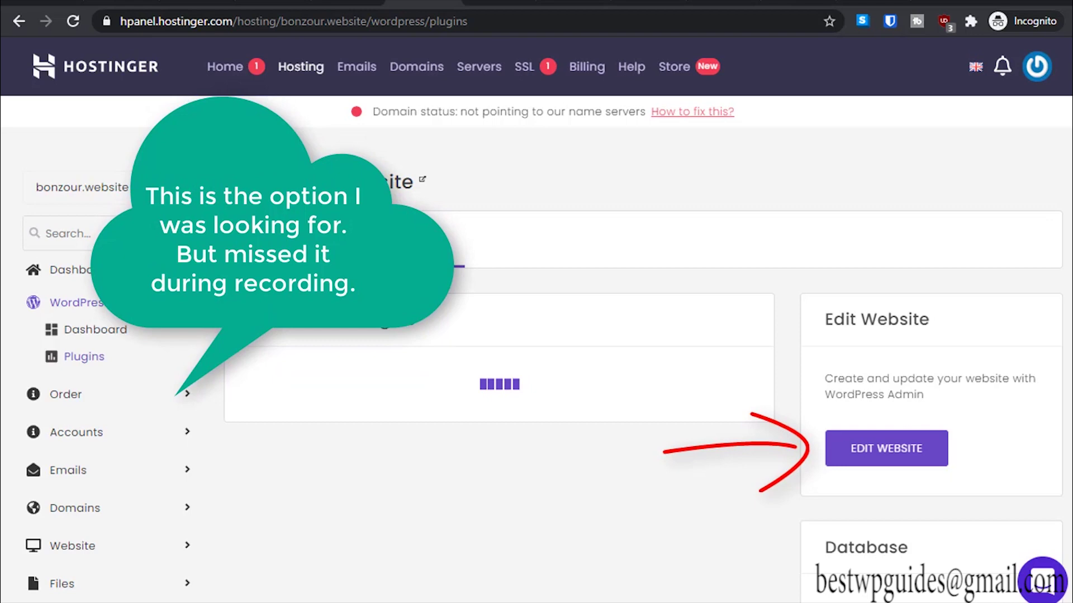
scroll(351, 285, down, 4)
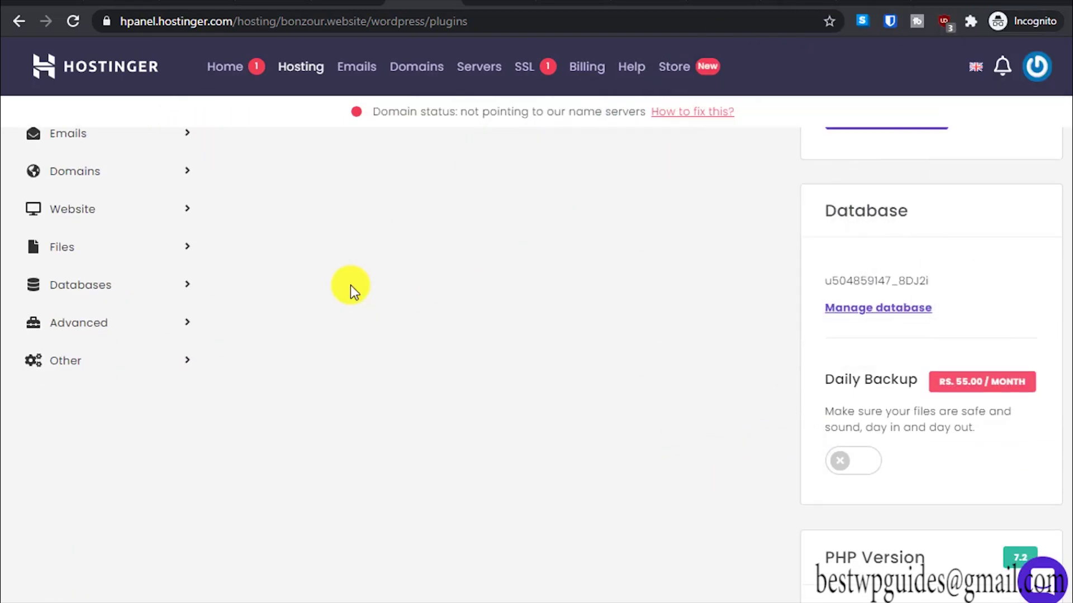
scroll(351, 285, up, 3)
scroll(350, 286, up, 1)
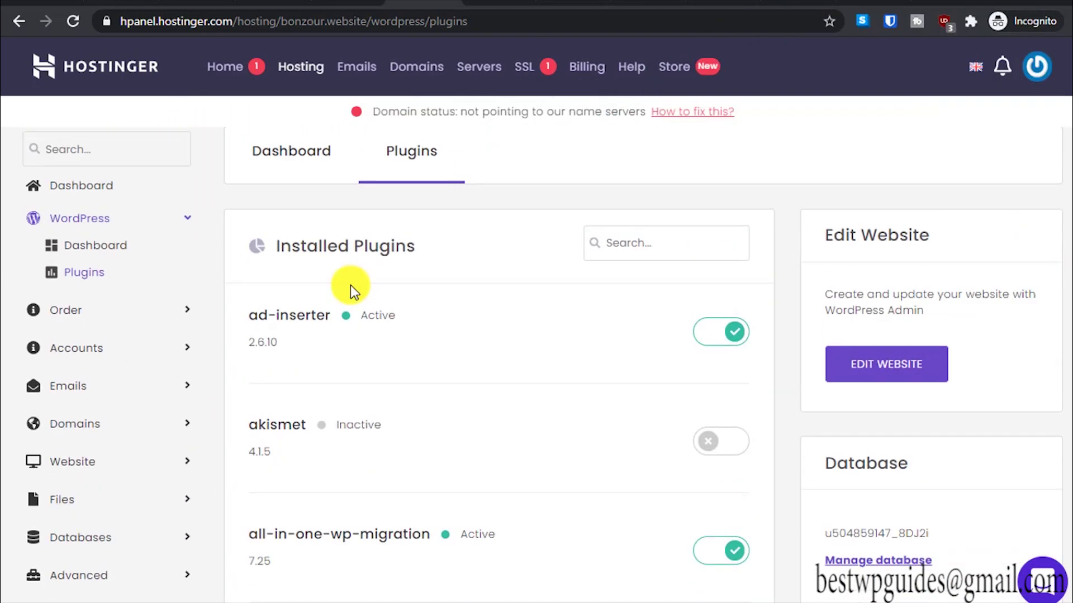
scroll(351, 285, down, 2)
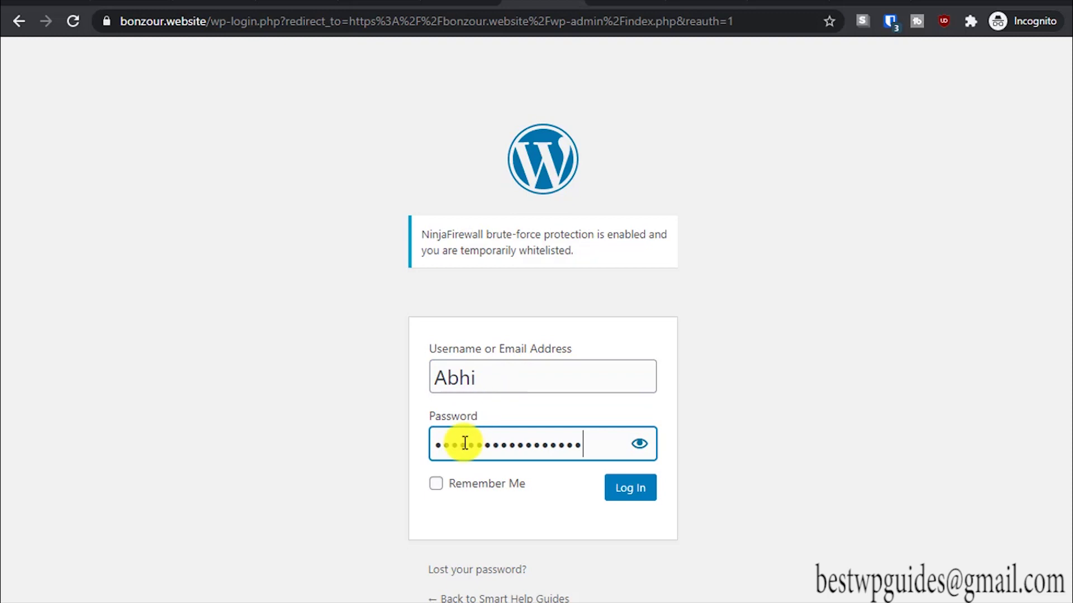
- Log in to the bonzour.website WordPress admin with Remember Me ticked
click(477, 491)
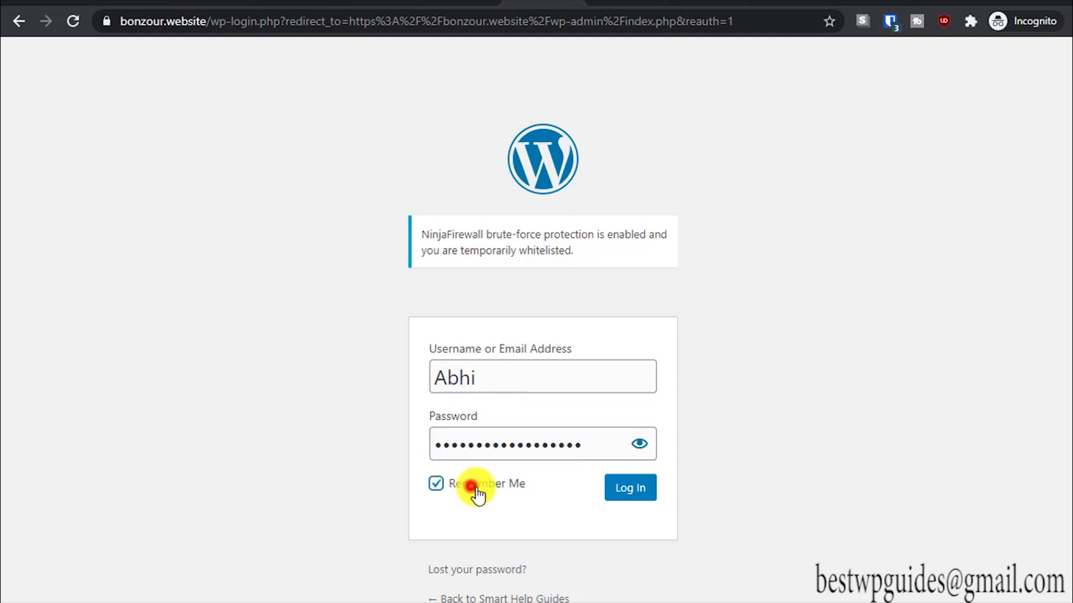
click(631, 488)
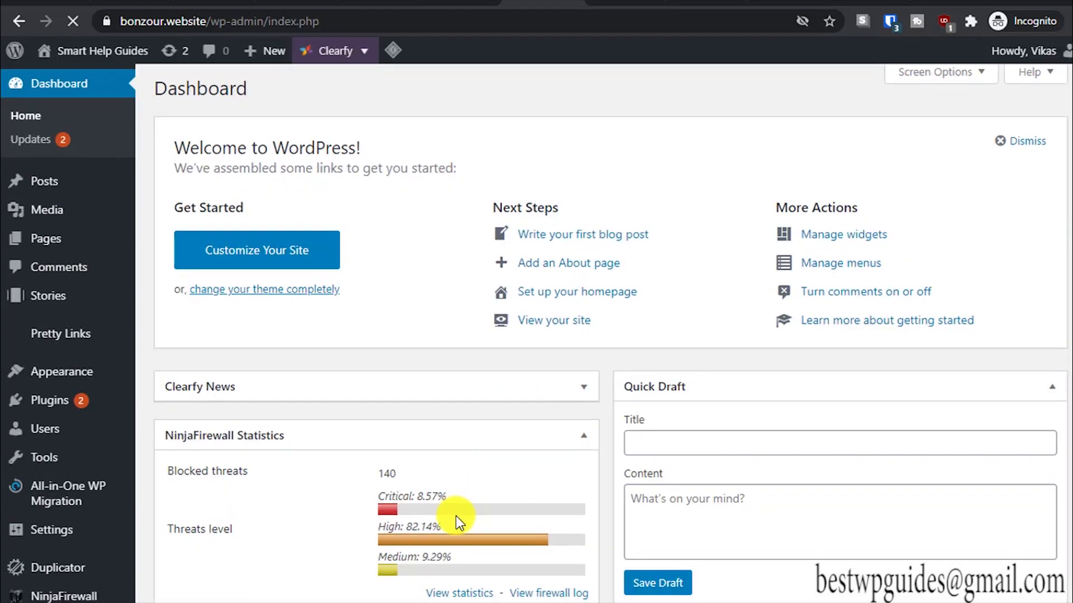
scroll(453, 520, down, 5)
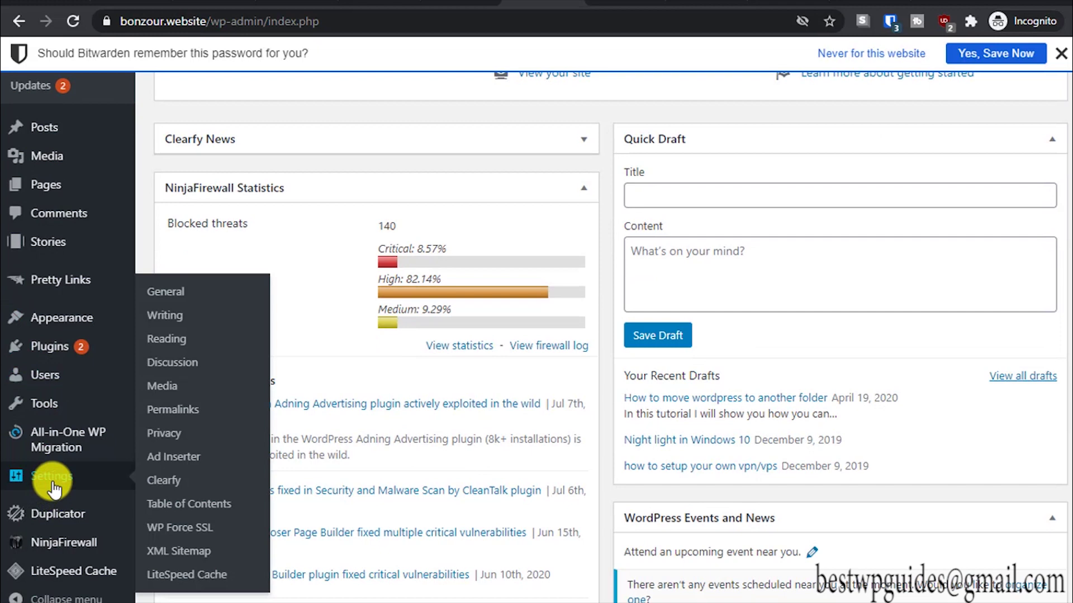
mouse_move(52, 530)
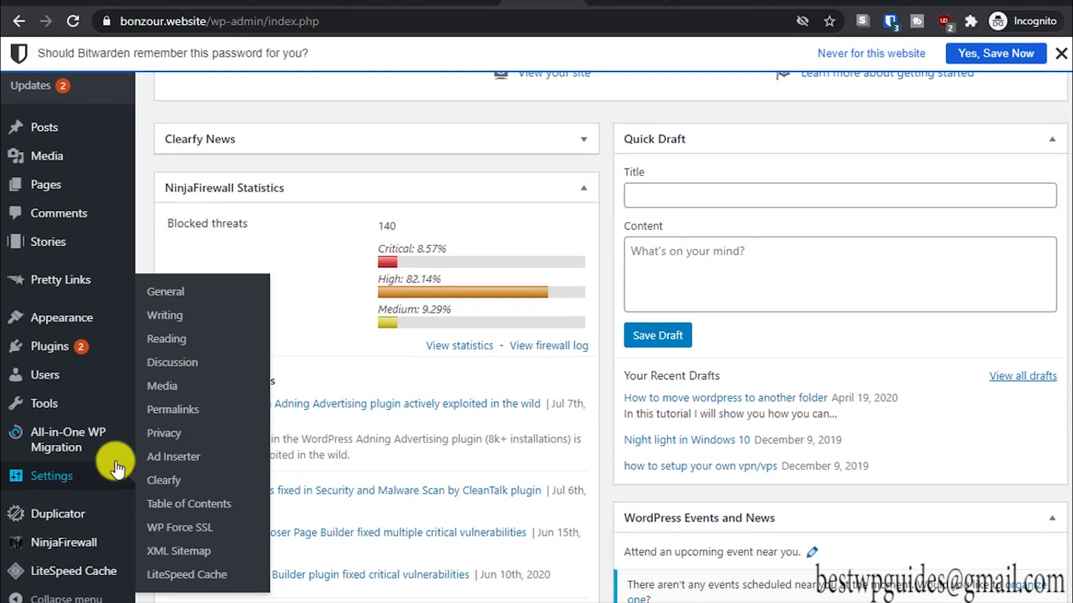
- Go to Settings > Permalinks, showing Post name, and dismiss the Bitwarden prompt
click(165, 413)
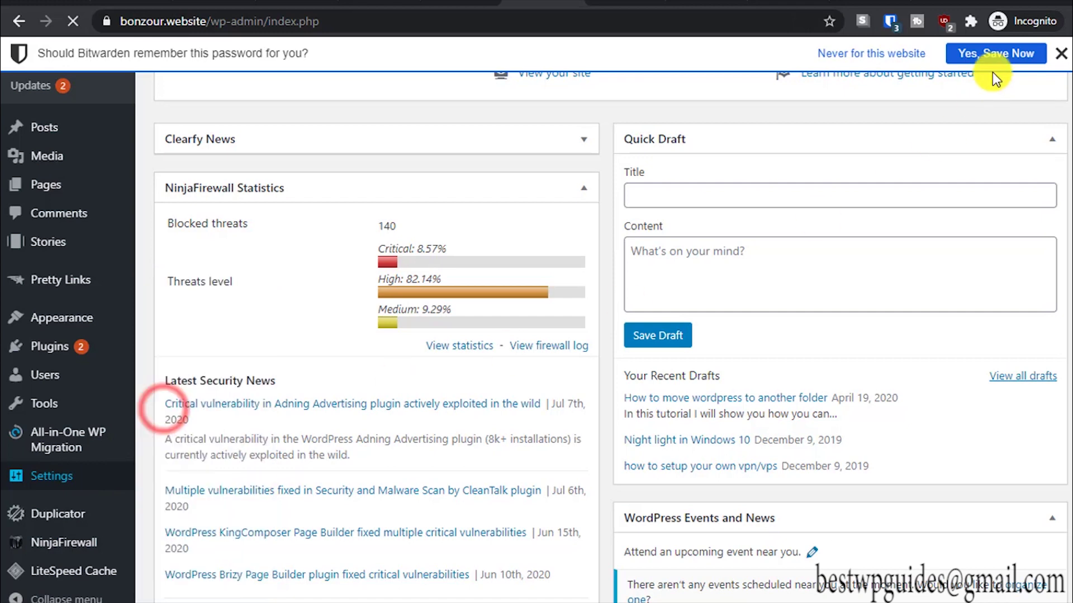
click(997, 53)
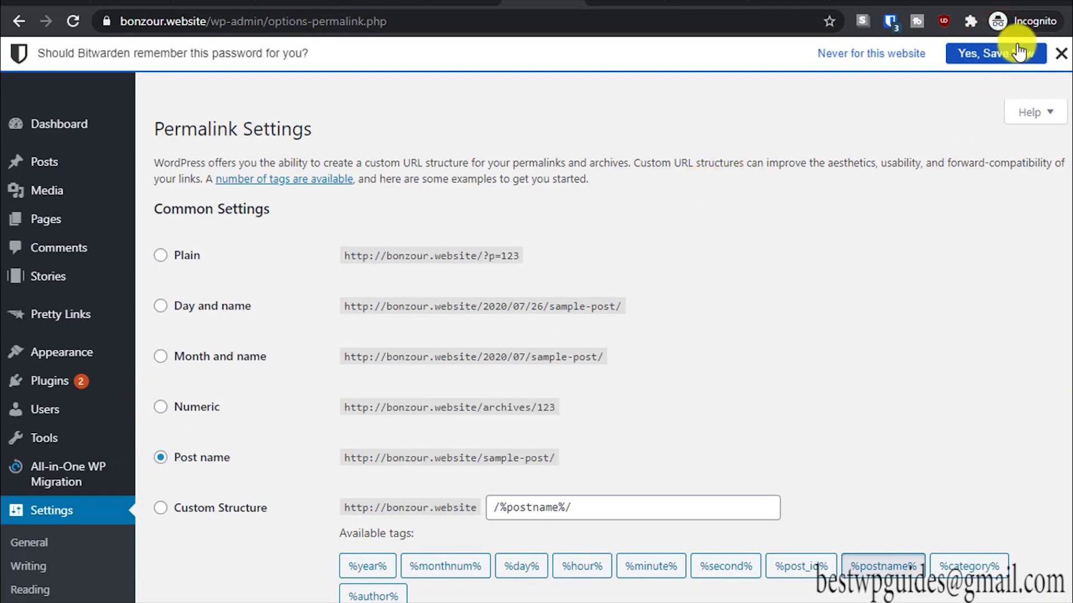
click(1063, 49)
scroll(847, 281, down, 1)
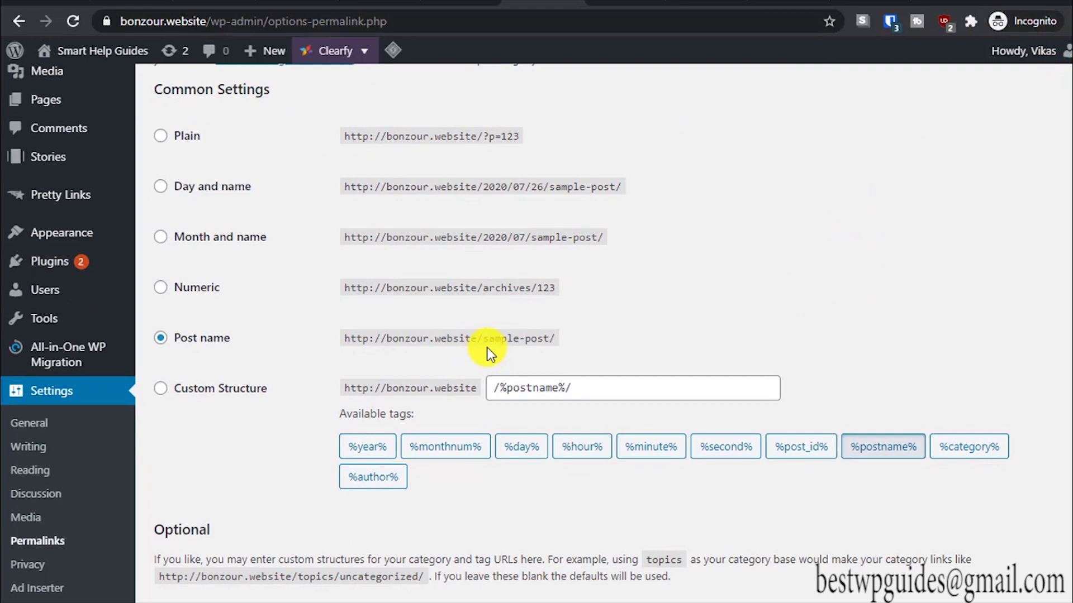
scroll(486, 347, down, 3)
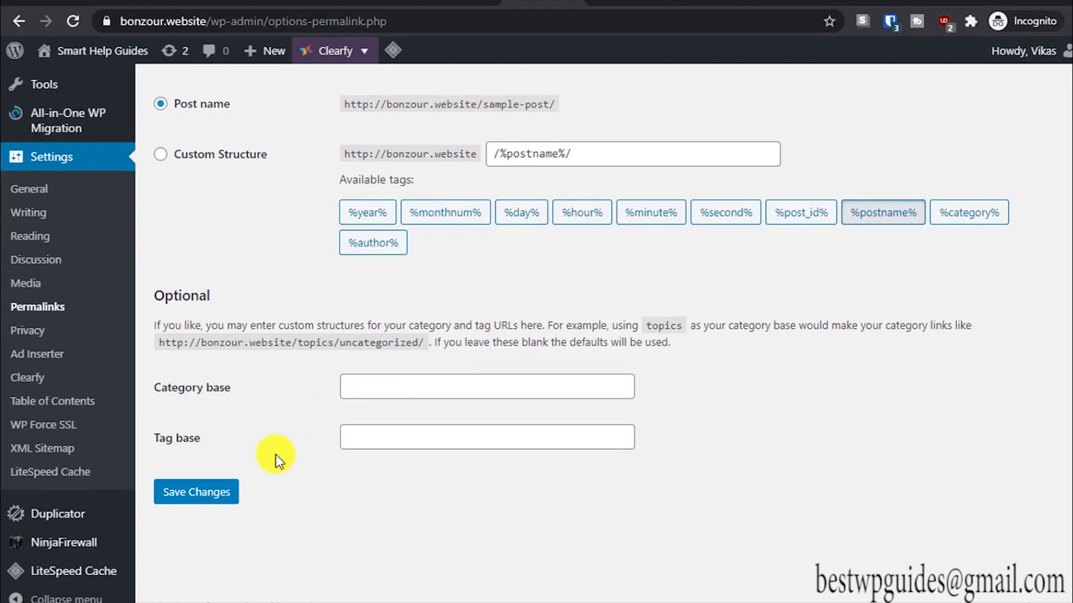